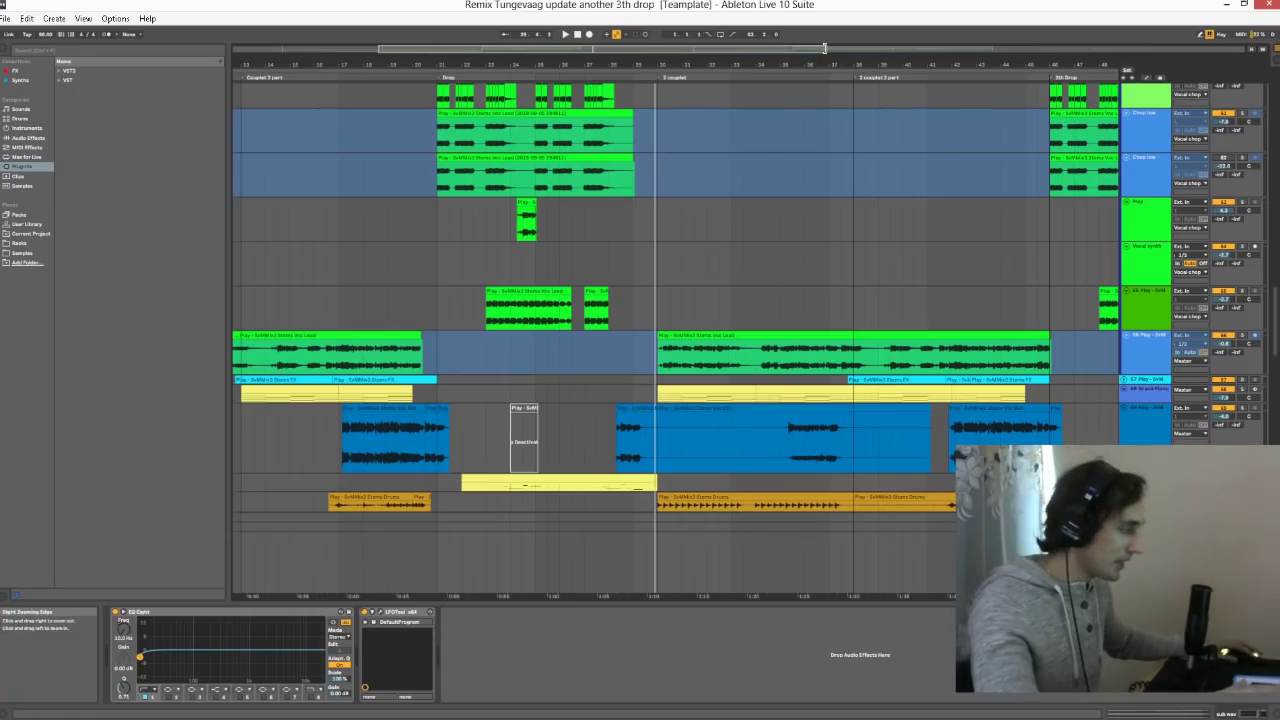
- Bring the vocal and chop tracks around the Drop section of the arrangement into closer view
drag(825, 48, 592, 48)
scroll(592, 183, down, 1)
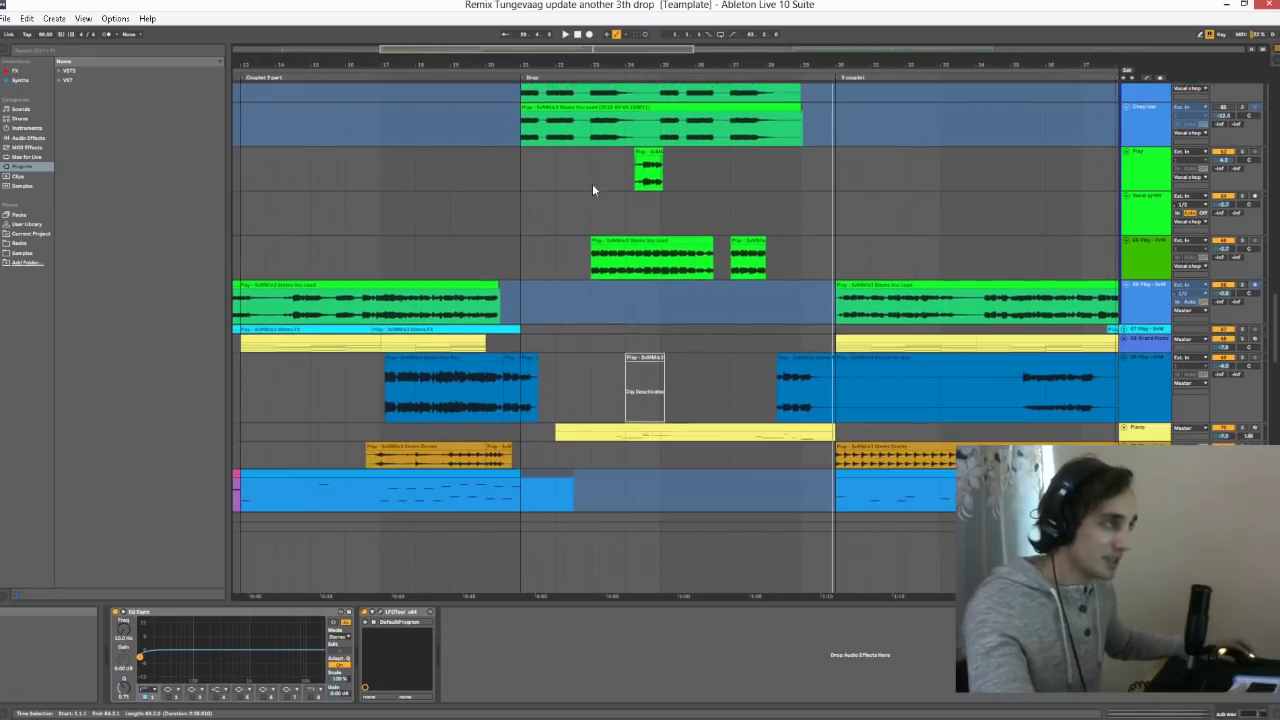
scroll(590, 200, up, 1)
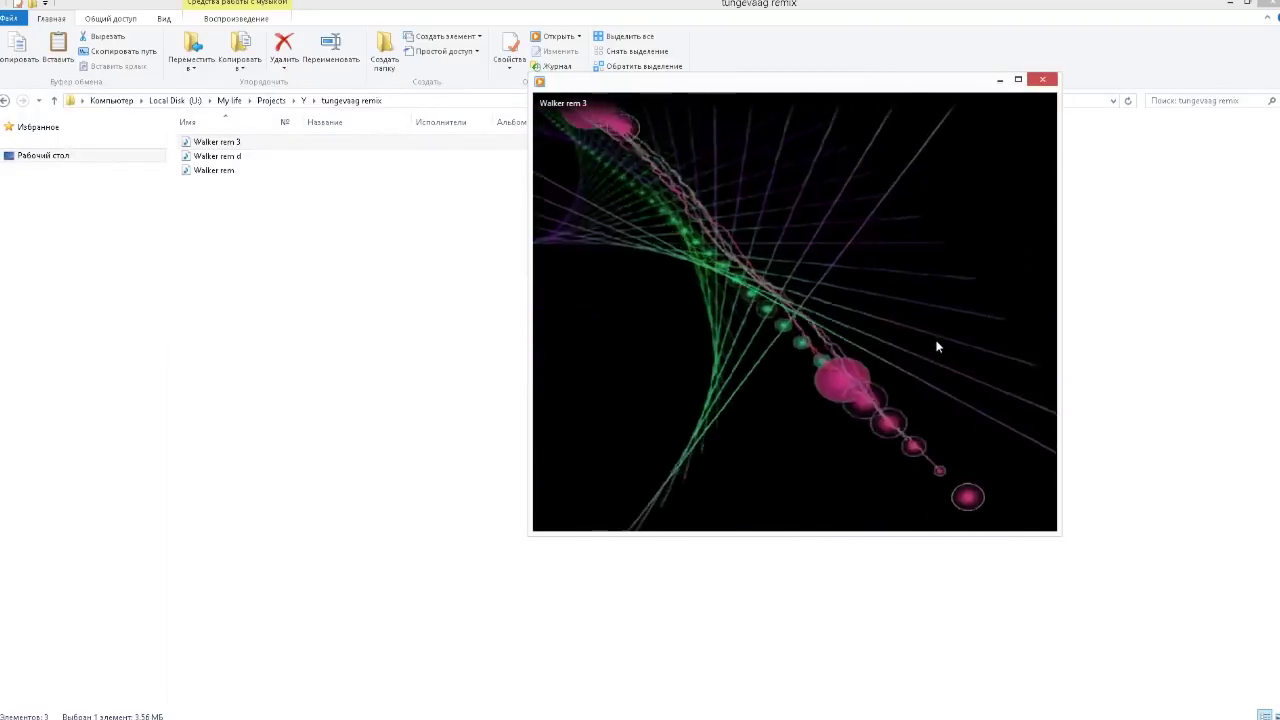
- Switch to the folder of rendered remix files and play the Walker rem d audio file
mouse_move(889, 360)
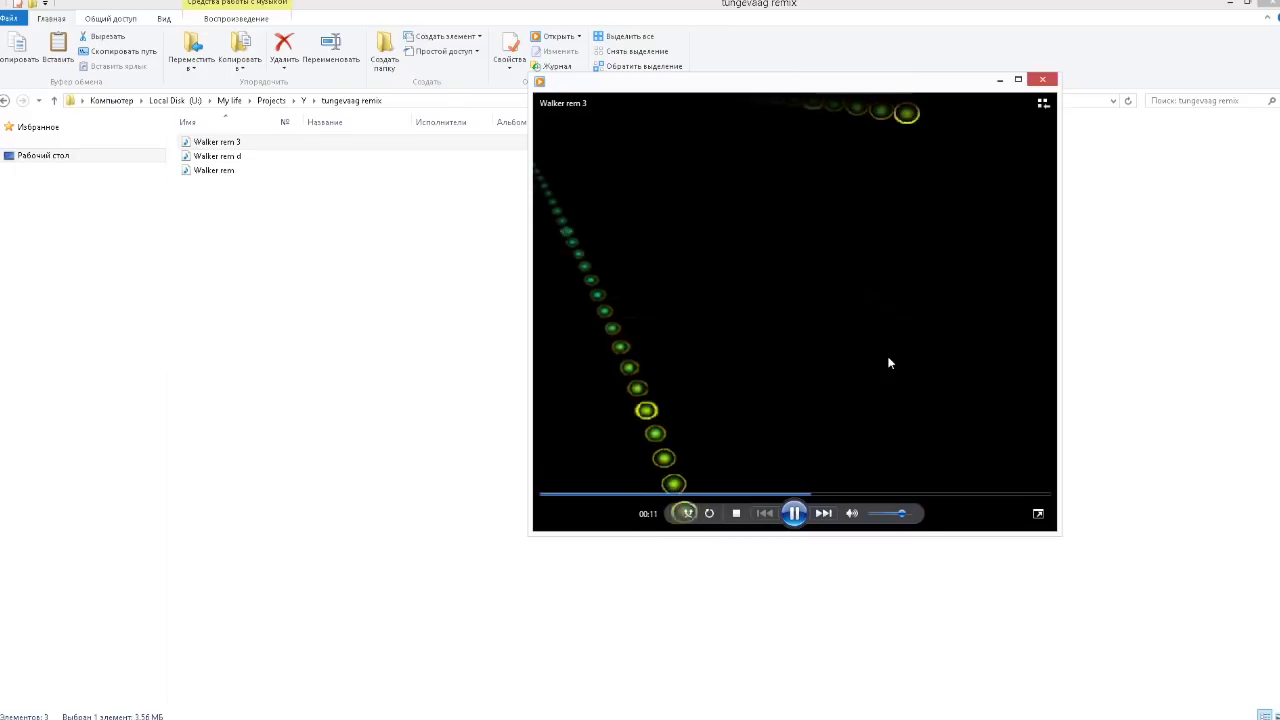
double_click(235, 157)
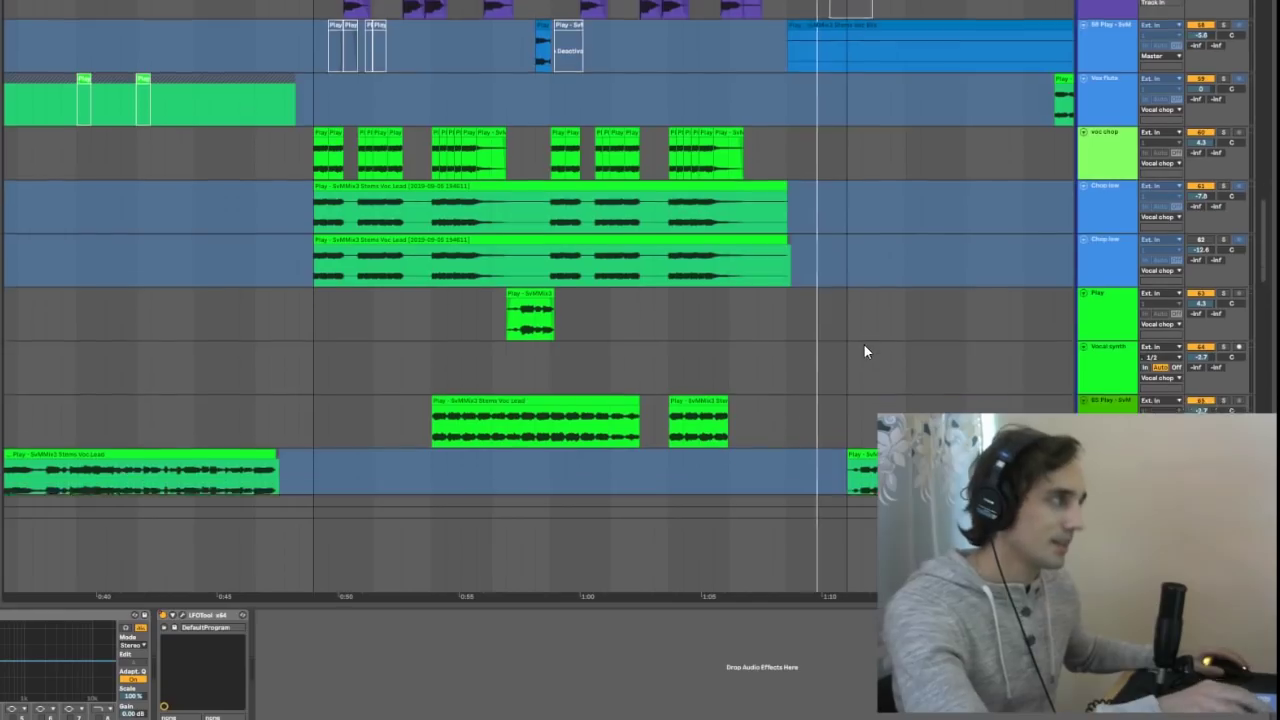
- Examine the drop's layers across the arrangement, from bass and synth chords to pads, brass, leads and effects
scroll(860, 340, down, 2)
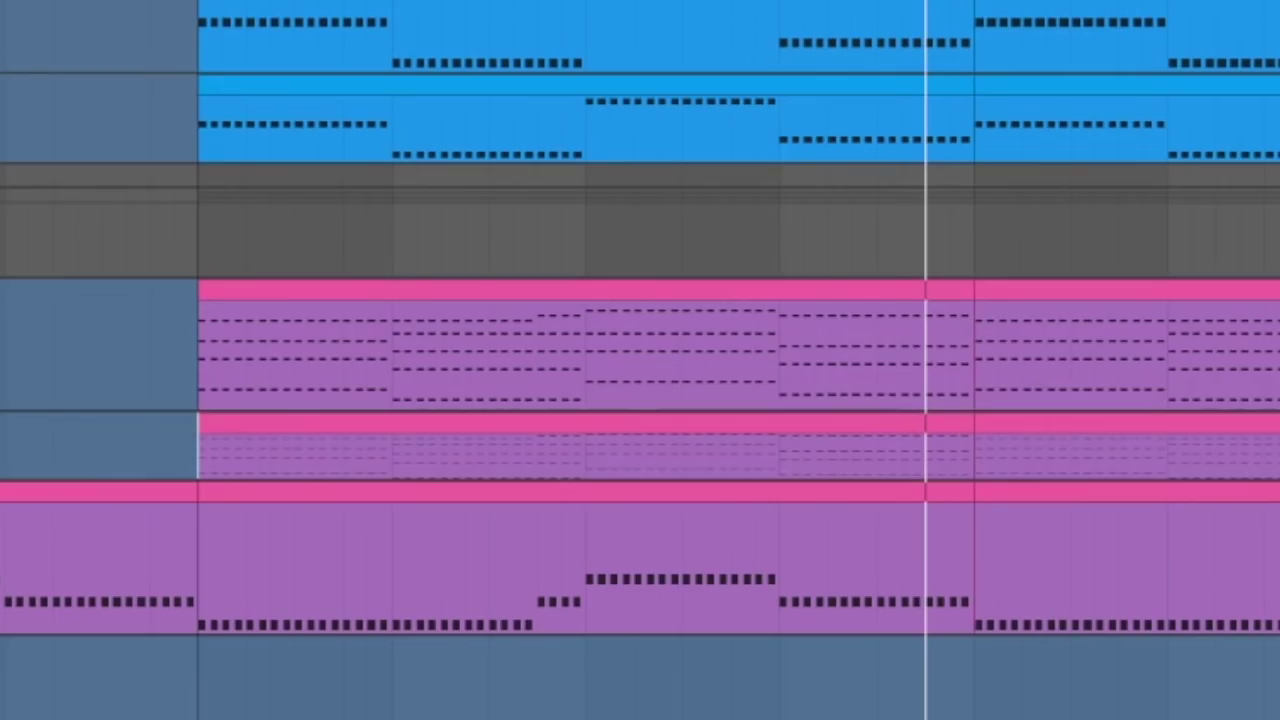
click(1135, 260)
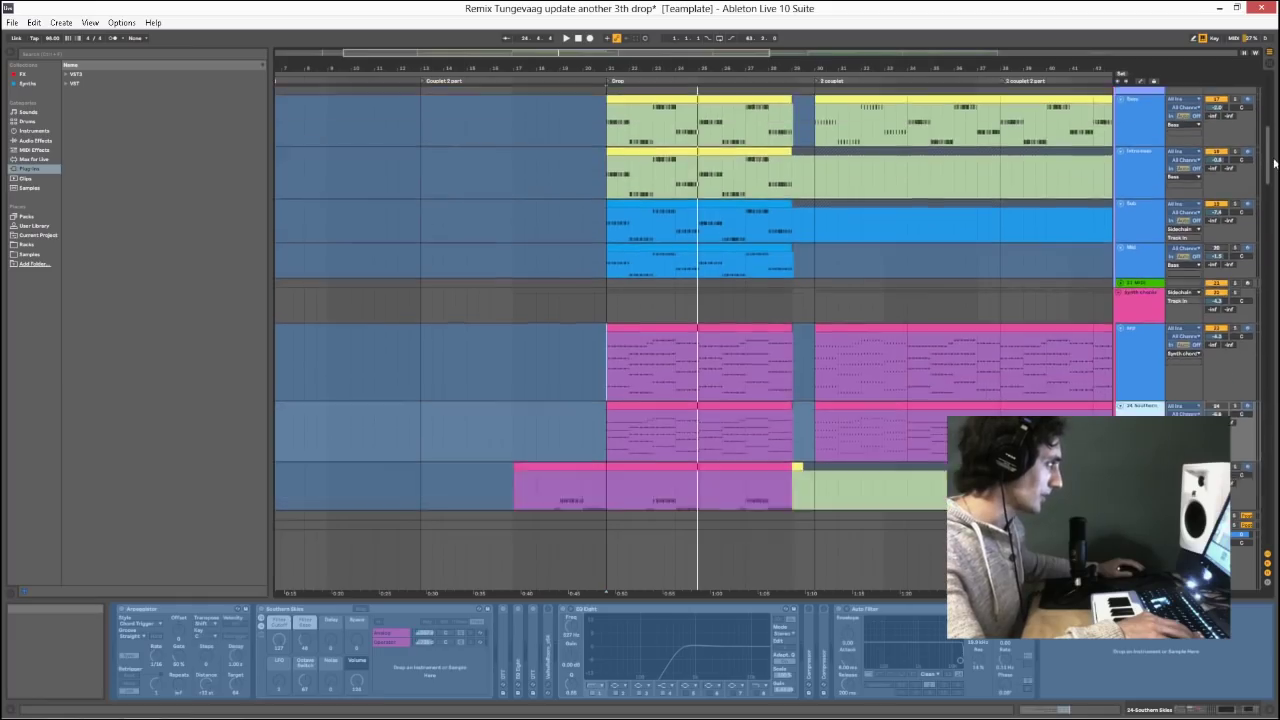
drag(1275, 162, 1275, 172)
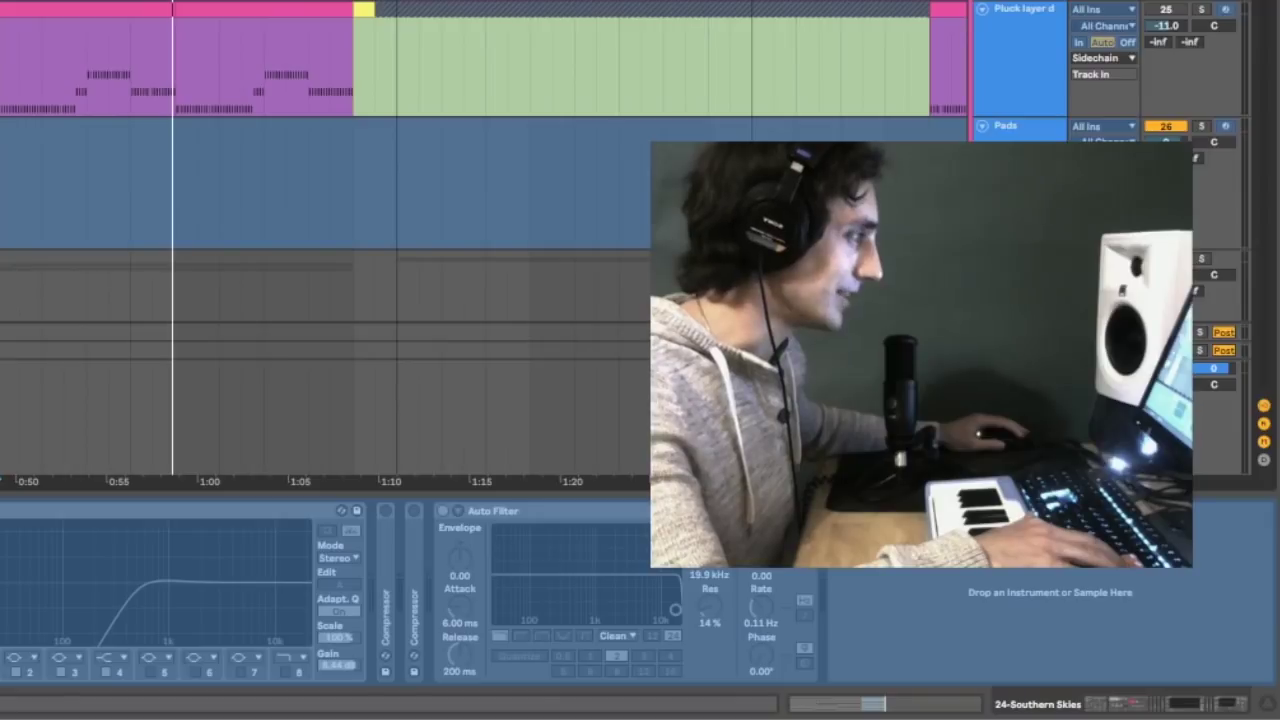
scroll(1275, 172, down, 5)
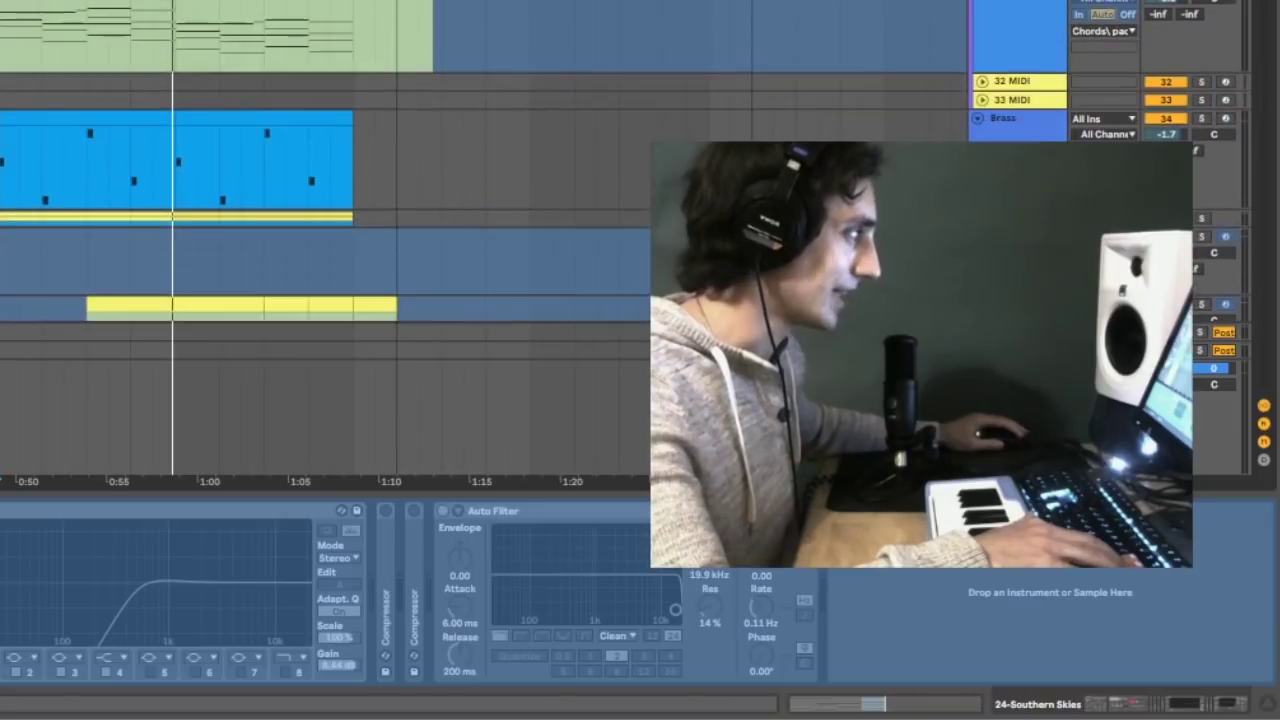
scroll(897, 3, down, 10)
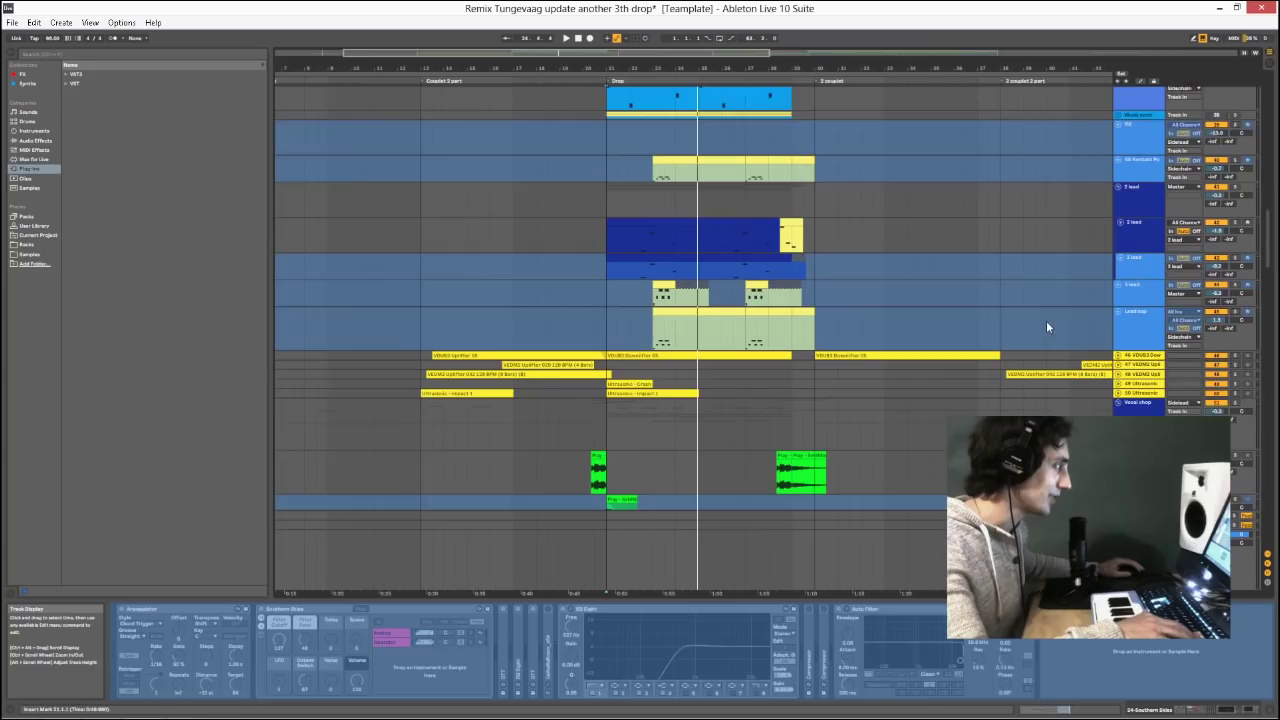
scroll(1046, 320, down, 3)
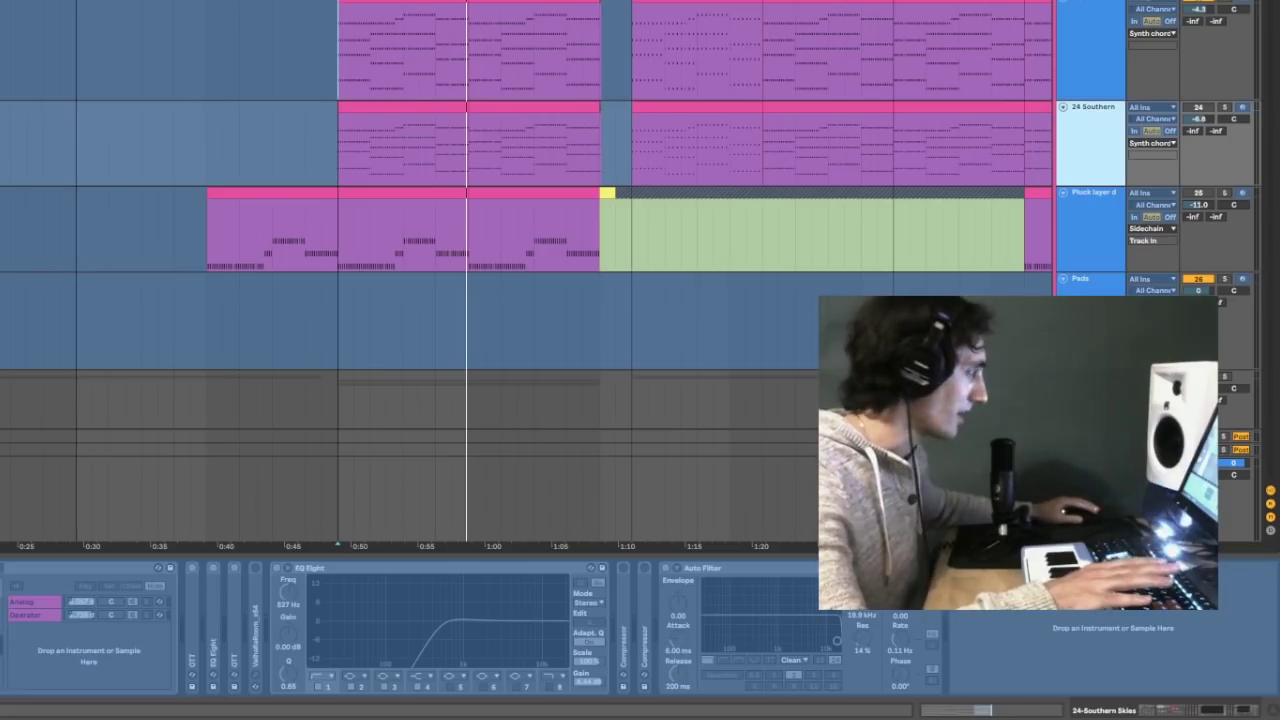
scroll(520, 270, down, 10)
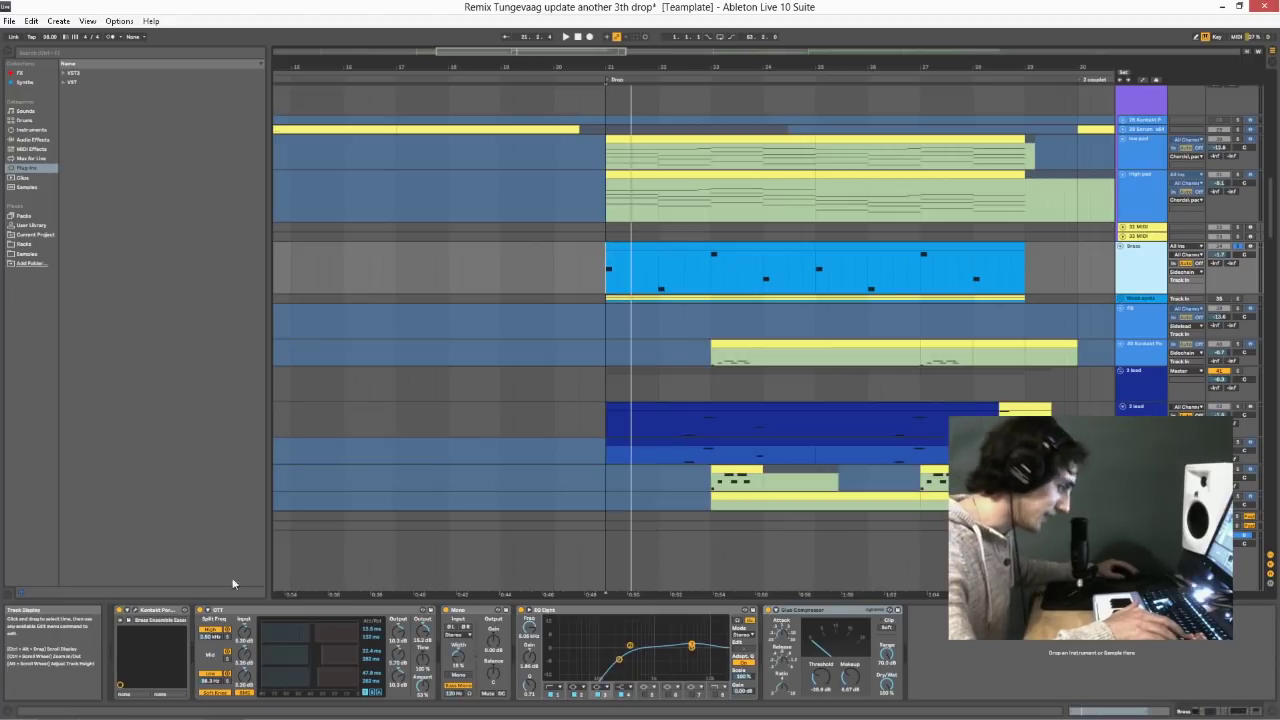
- Show the Brass track's Kontakt instrument with the Brass Ensemble, and hide its window to return to the device chain
click(135, 609)
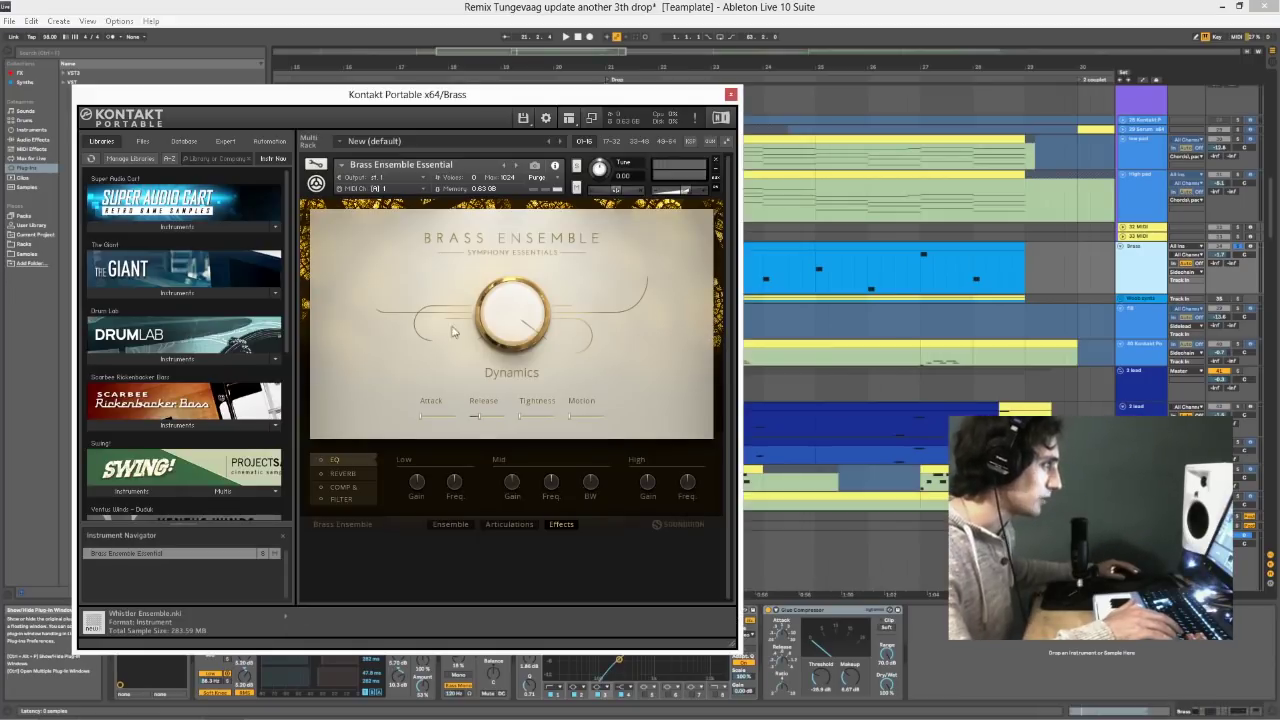
key(ctrl+alt+p)
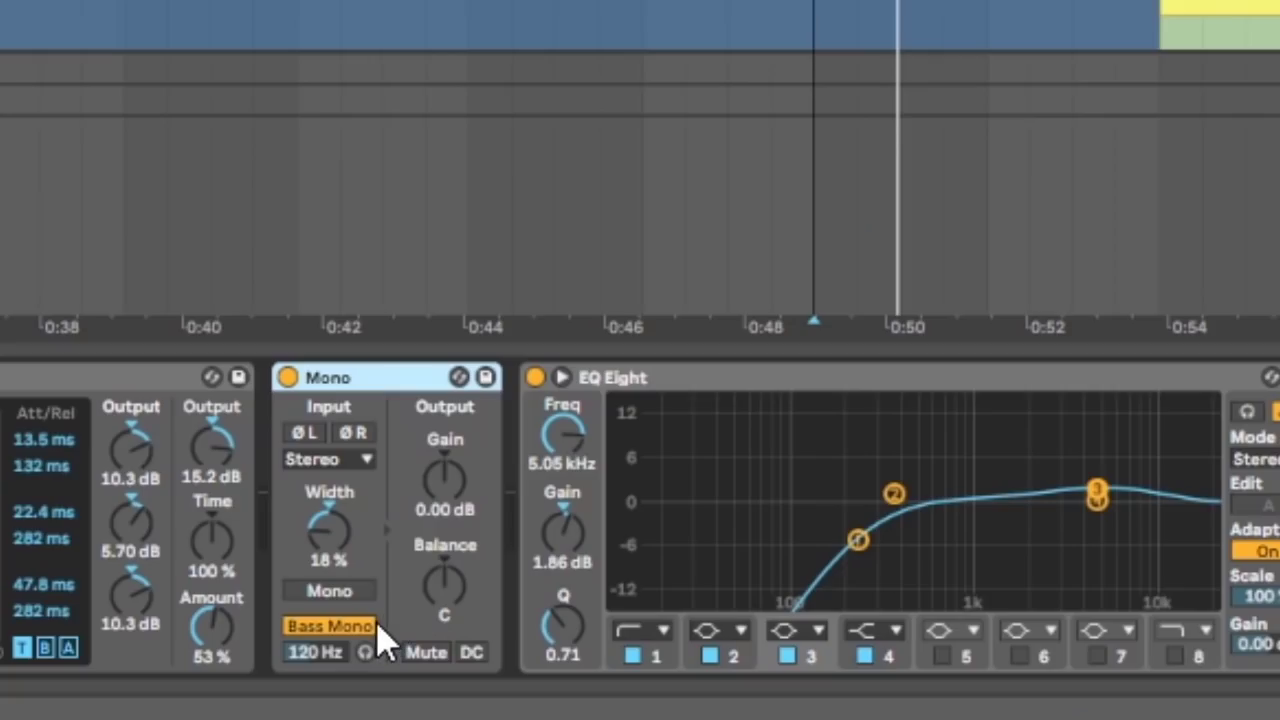
click(930, 375)
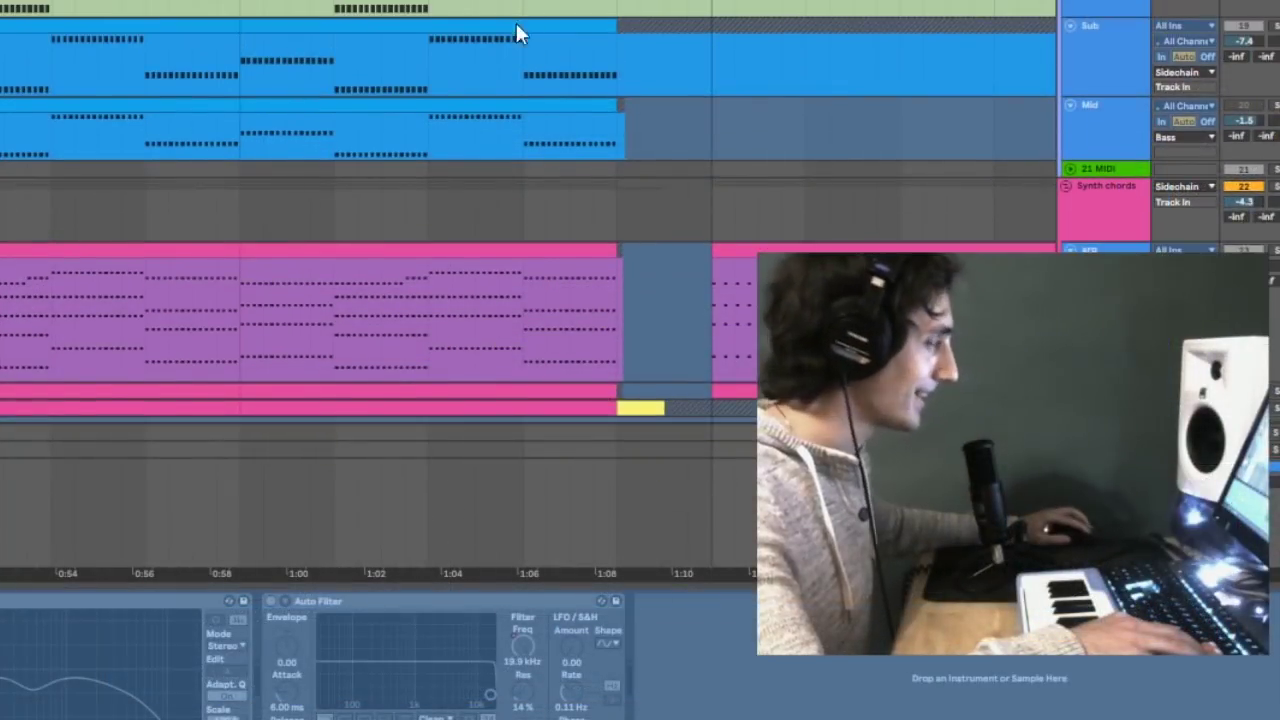
- Examine the device chains of the bass group's tracks, including Intro bass and Sub
scroll(600, 20, up, 3)
click(1155, 264)
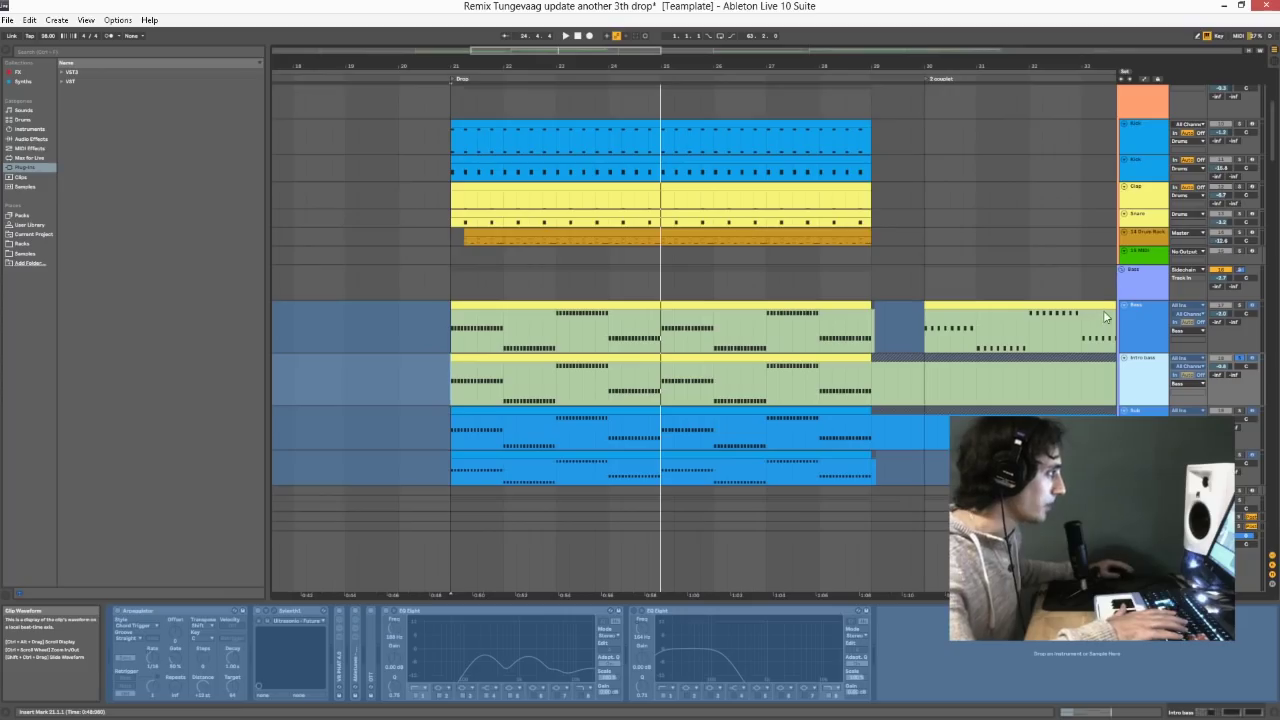
click(1126, 318)
click(1127, 323)
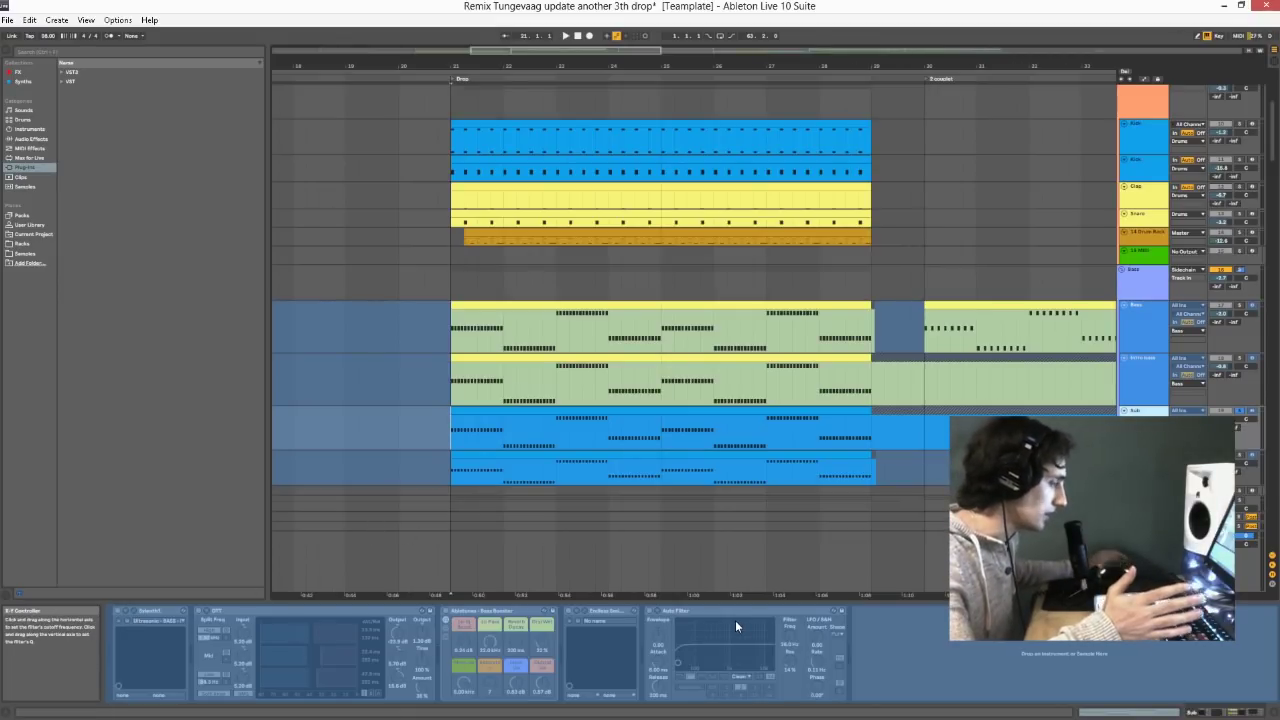
- Play the drop while reviewing its brass, pad, synth chord and bass tracks up to the drums
key(space)
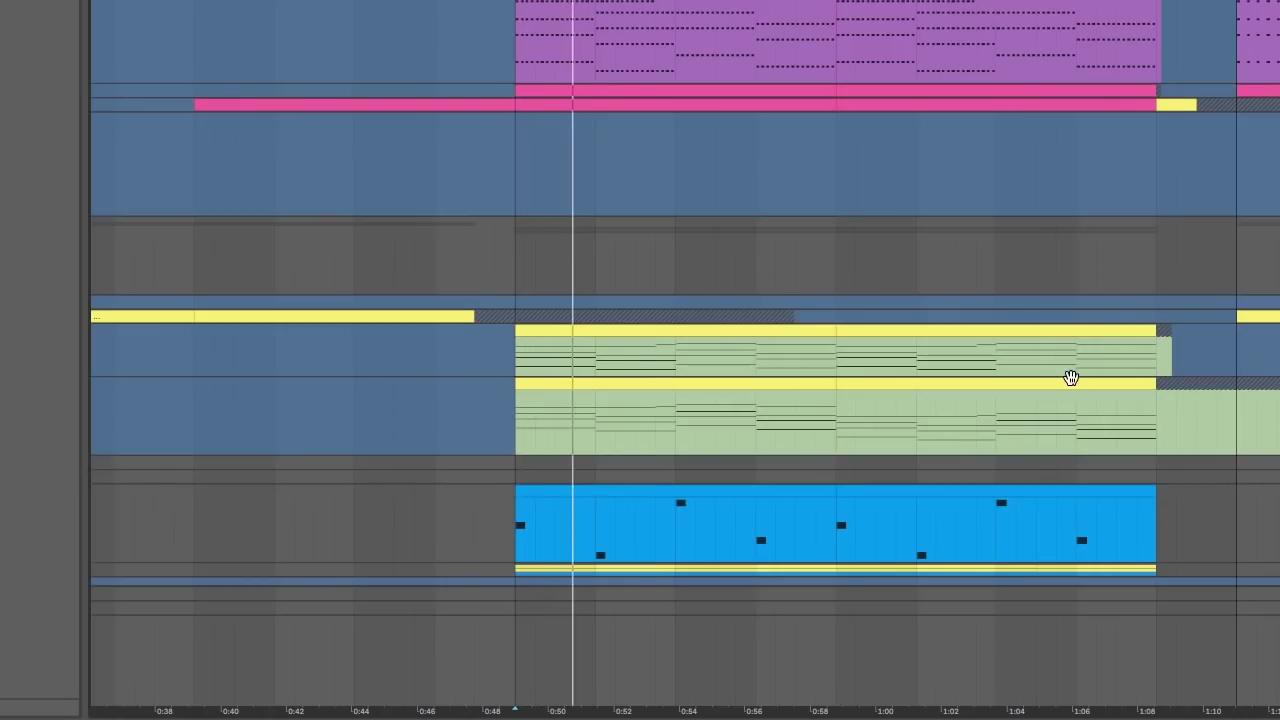
scroll(1071, 382, up, 3)
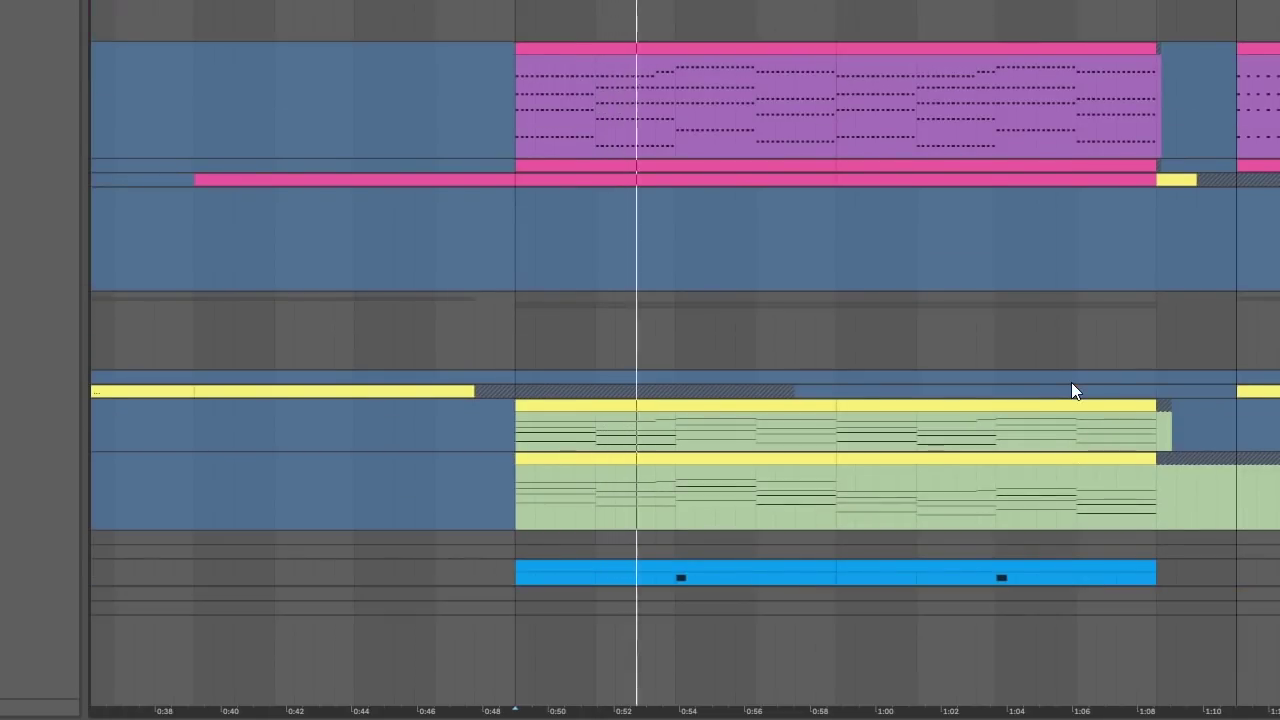
scroll(1071, 383, up, 9)
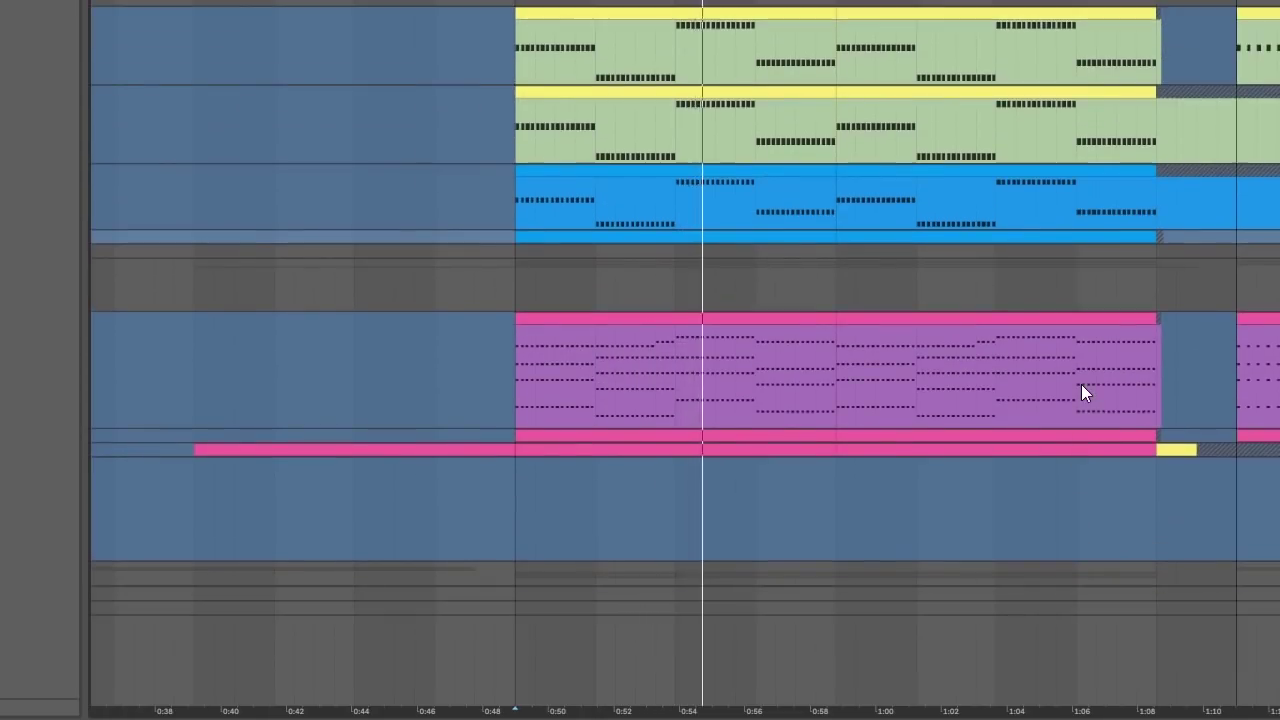
scroll(1081, 384, up, 3)
scroll(1085, 393, down, 5)
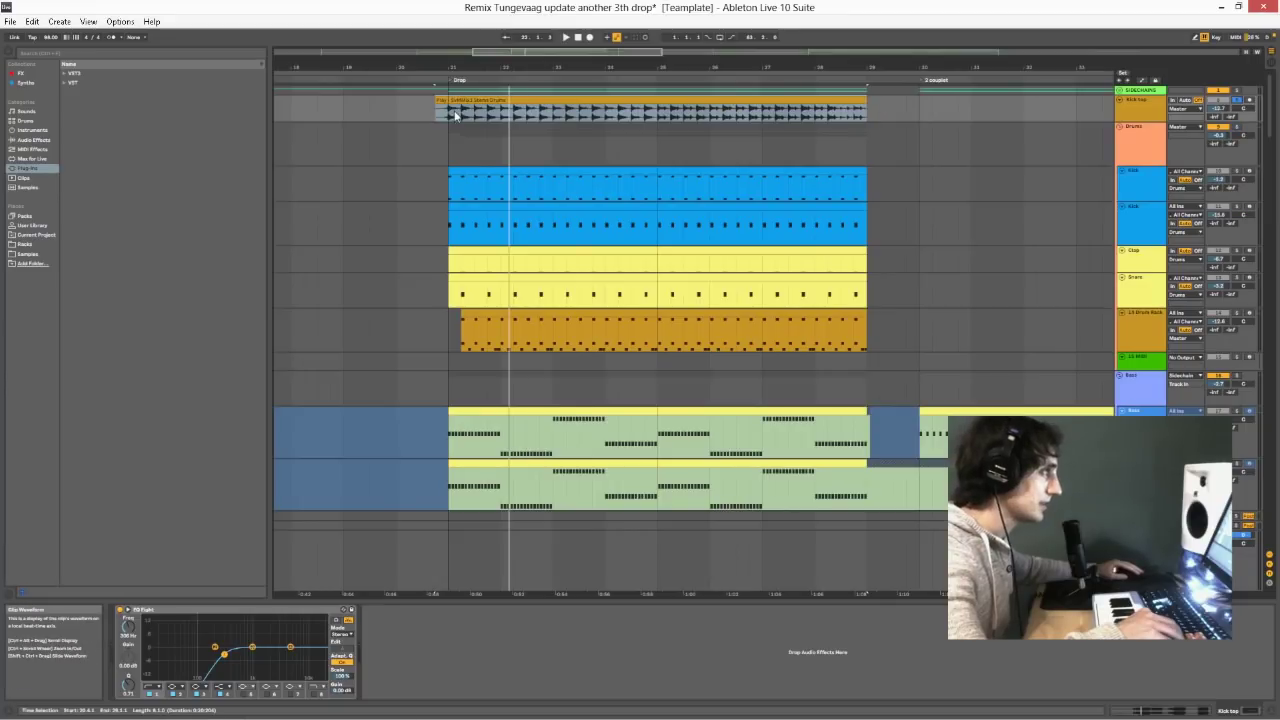
- Play the soloed drum stem clip on the Kick top track from the start of the drop
click(455, 115)
key(space)
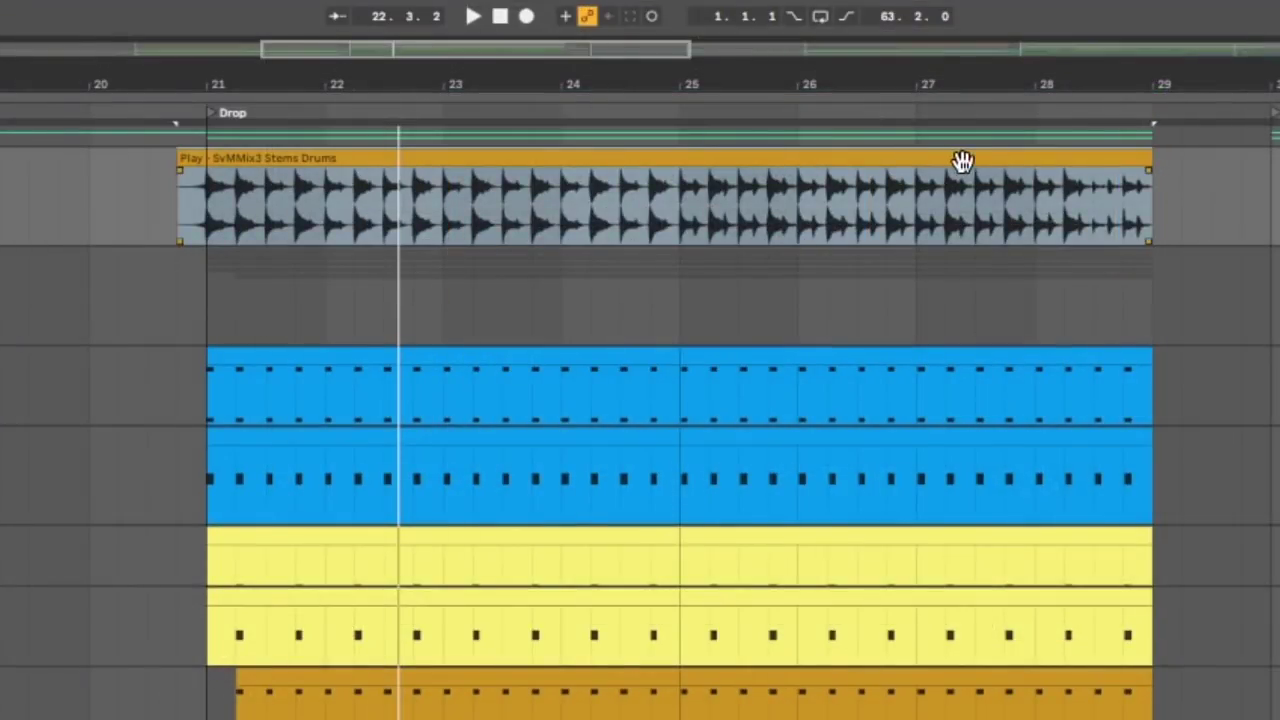
click(961, 162)
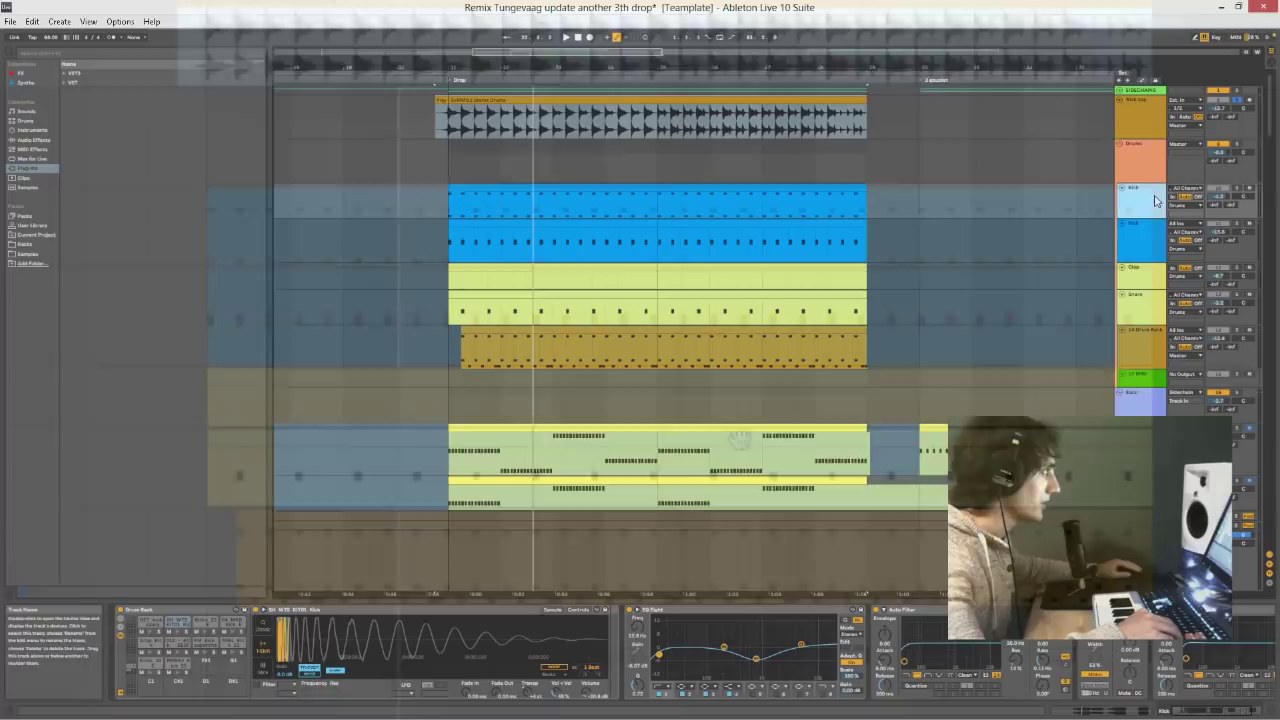
- Solo the two Kick tracks in turn and show the drum racks of the Clap and Snare tracks
click(1247, 192)
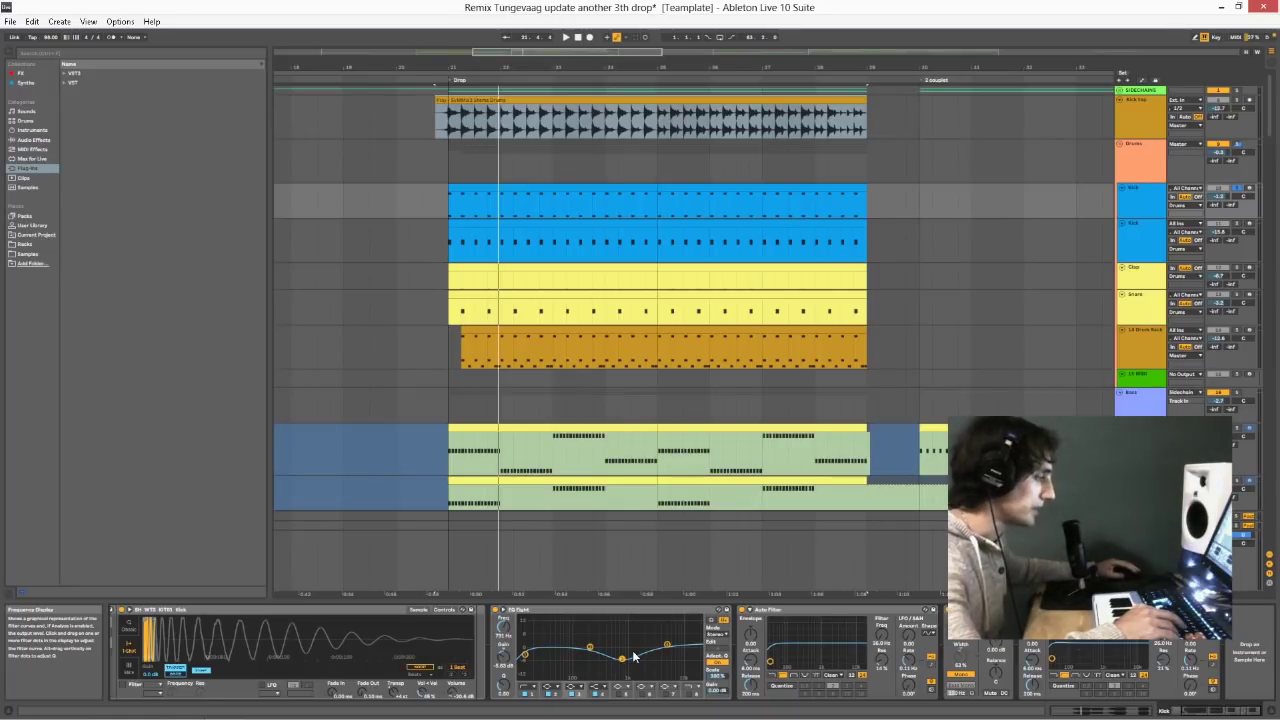
click(1240, 230)
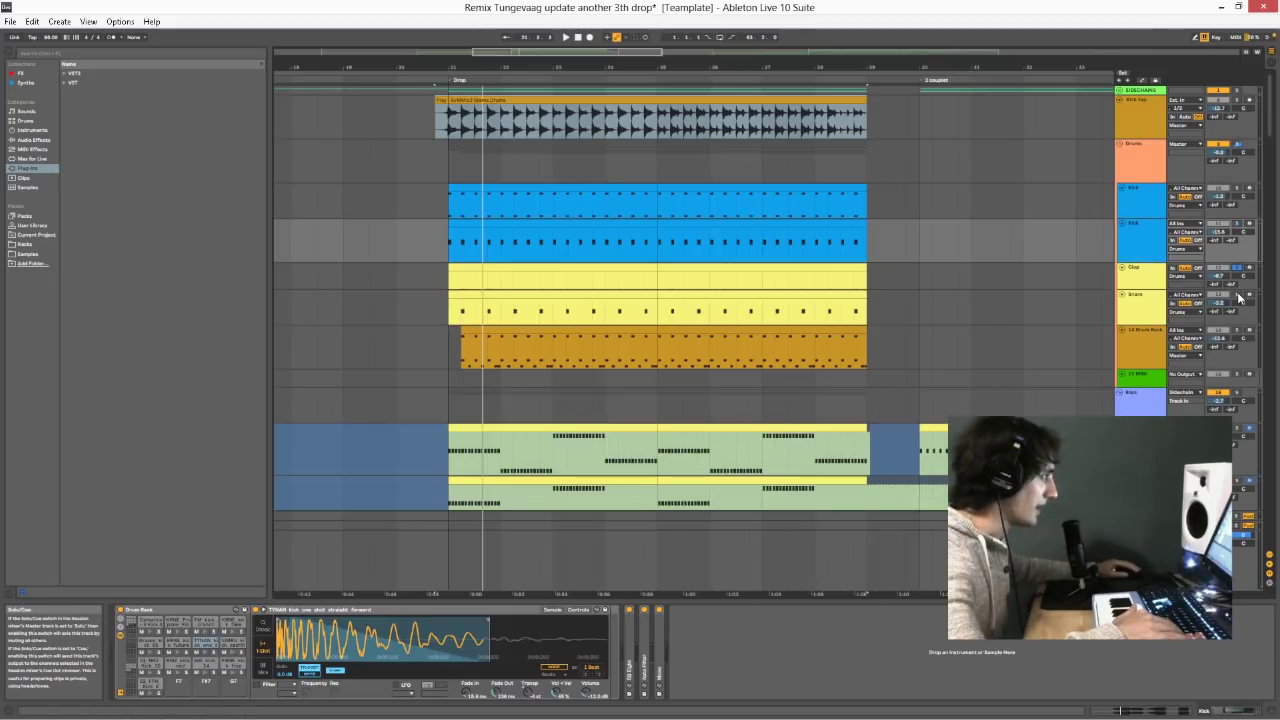
click(1153, 277)
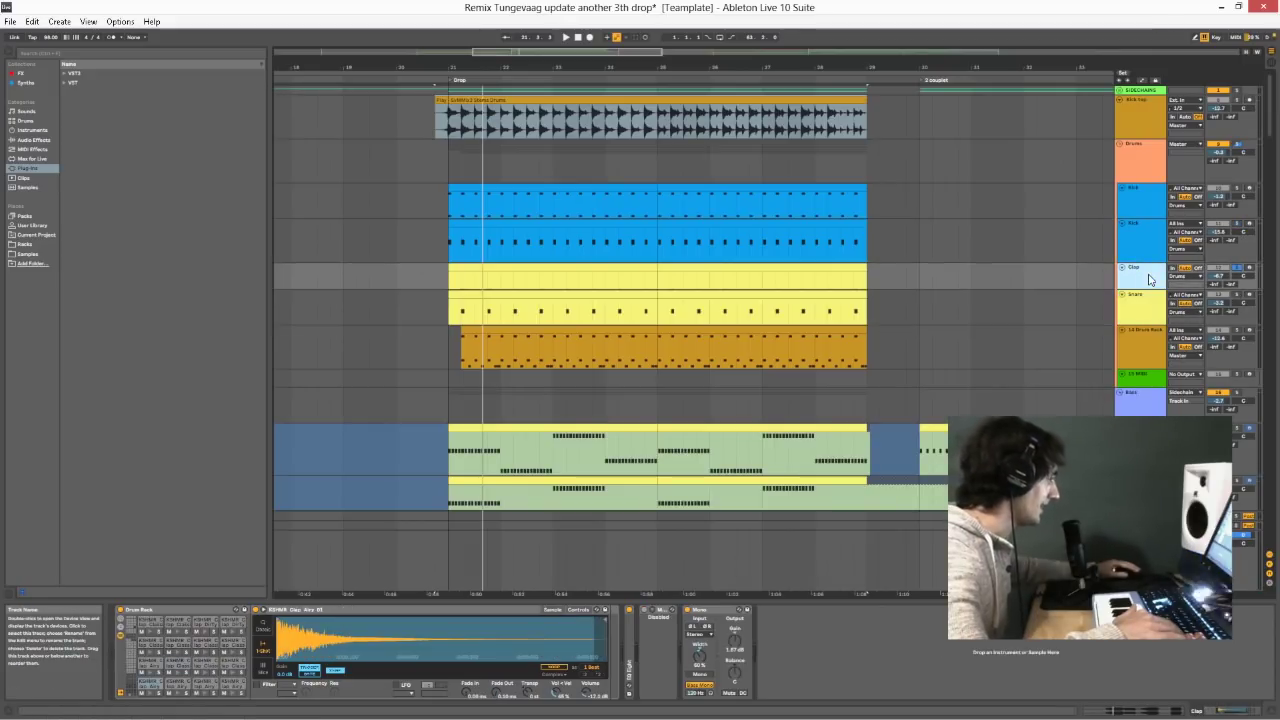
click(1146, 308)
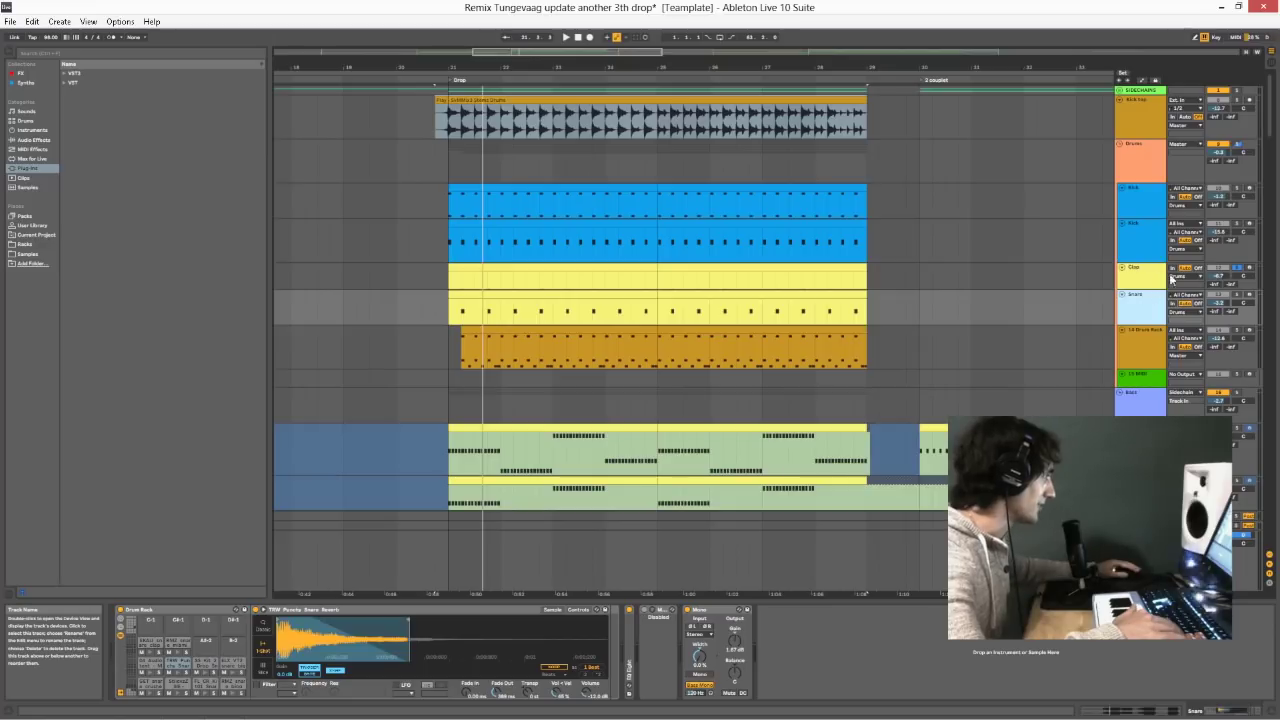
click(1148, 278)
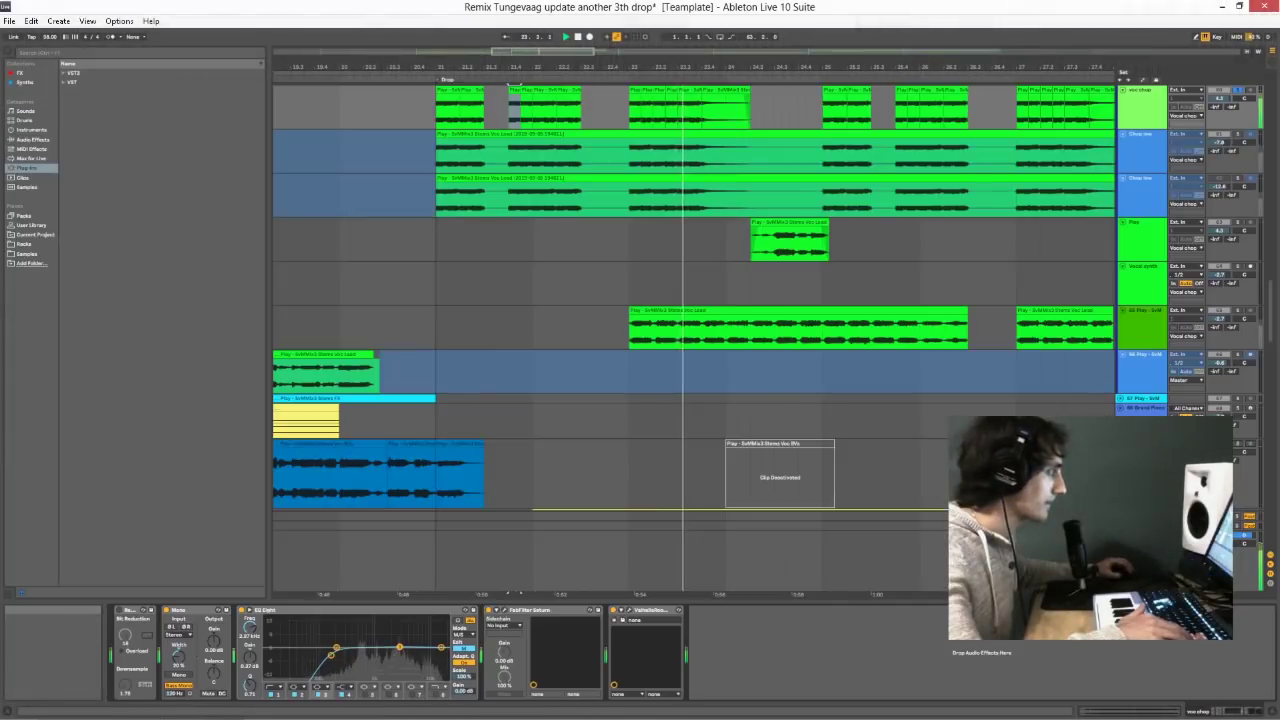
- Copy the drop's first vocal chop clip into the empty space after the drop and extend its start earlier
scroll(761, 332, up, 5)
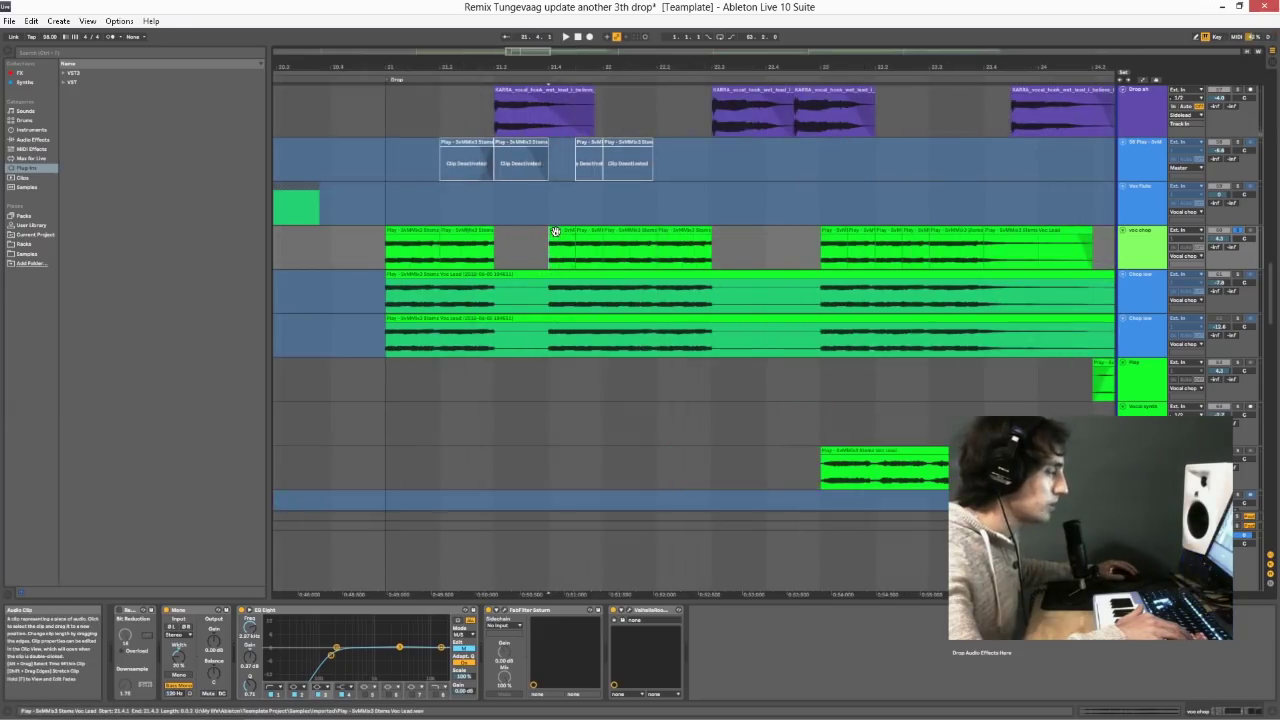
double_click(553, 233)
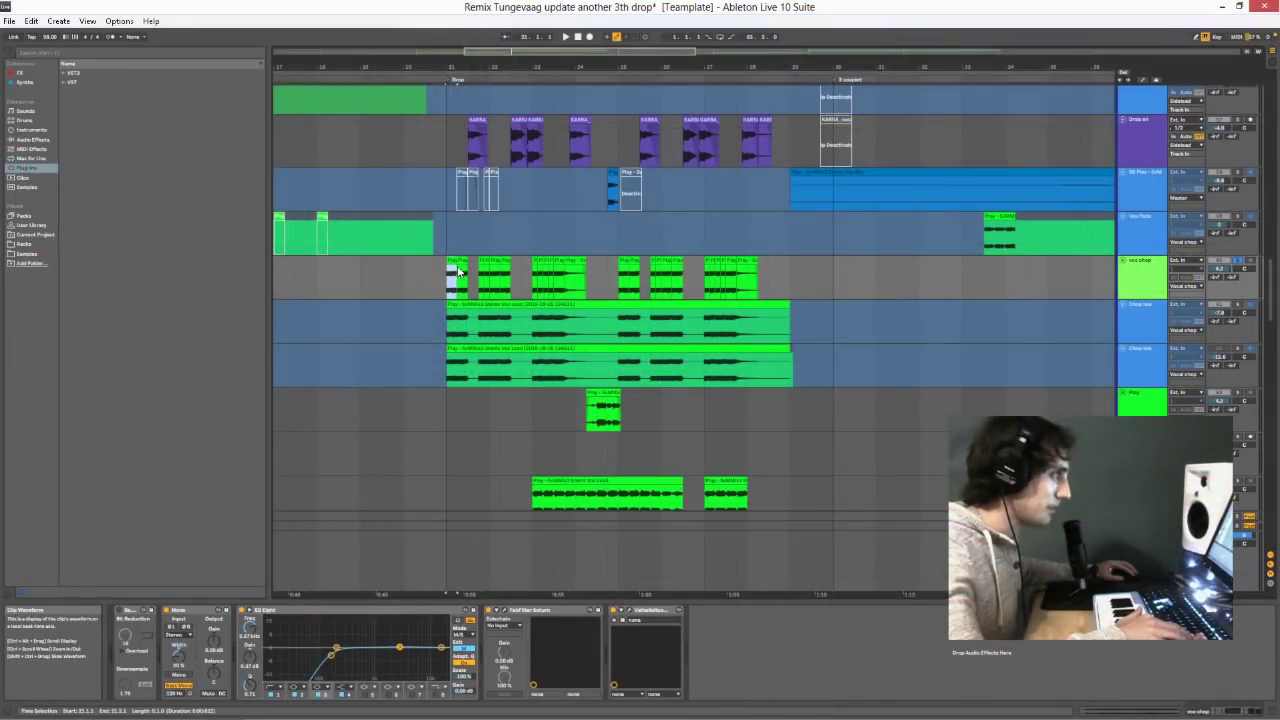
drag(452, 262, 967, 263)
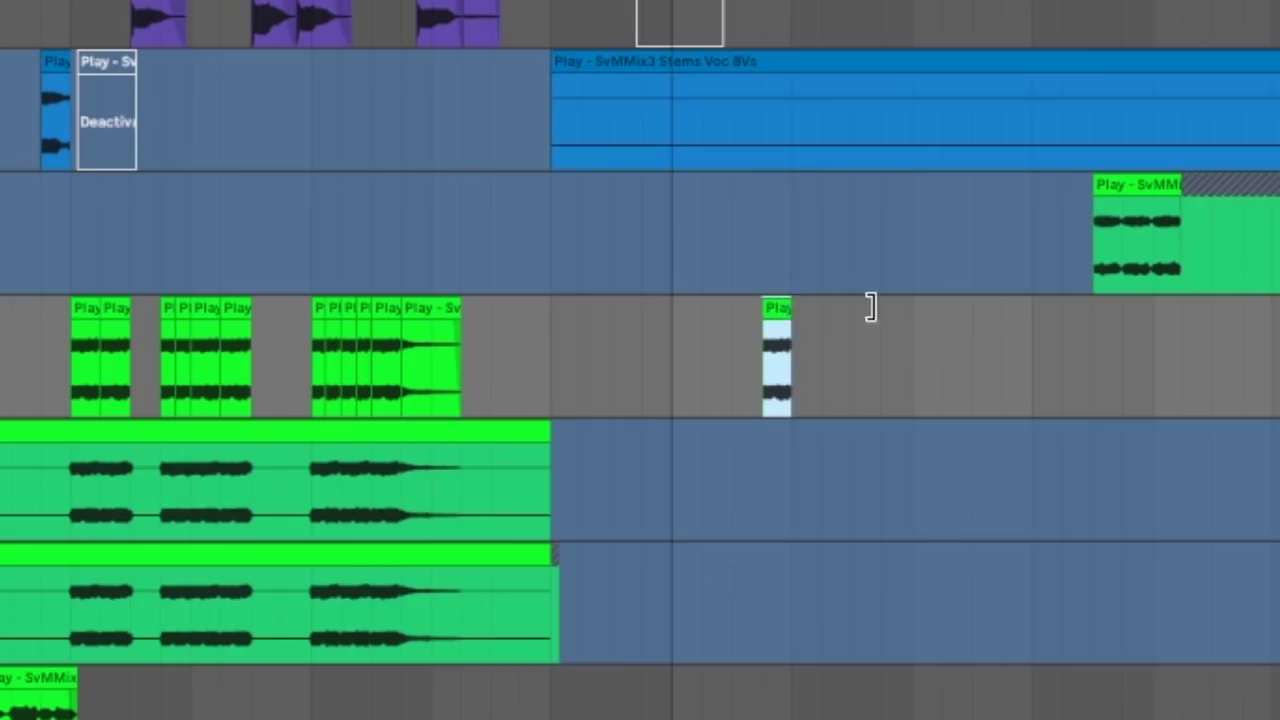
drag(772, 312, 580, 310)
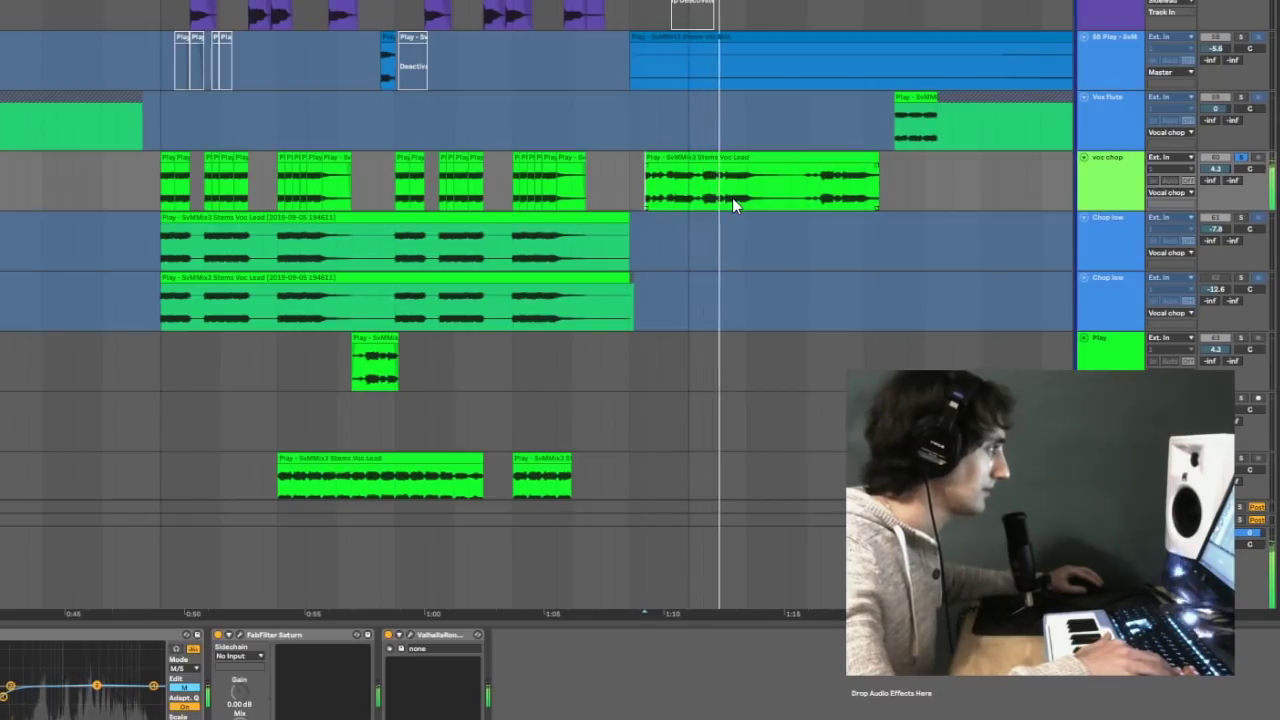
- Trim the start of the copied vocal clip on the voc chop track to a later point and select the clip
drag(647, 160, 733, 166)
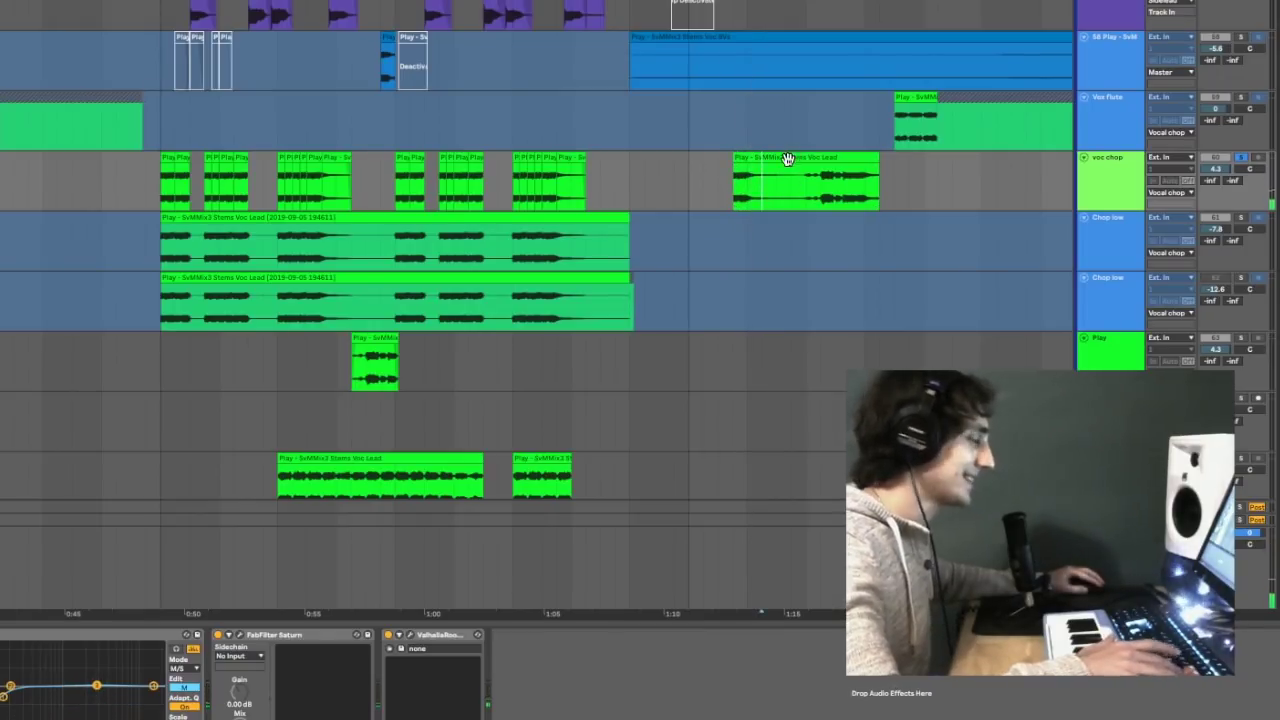
click(792, 160)
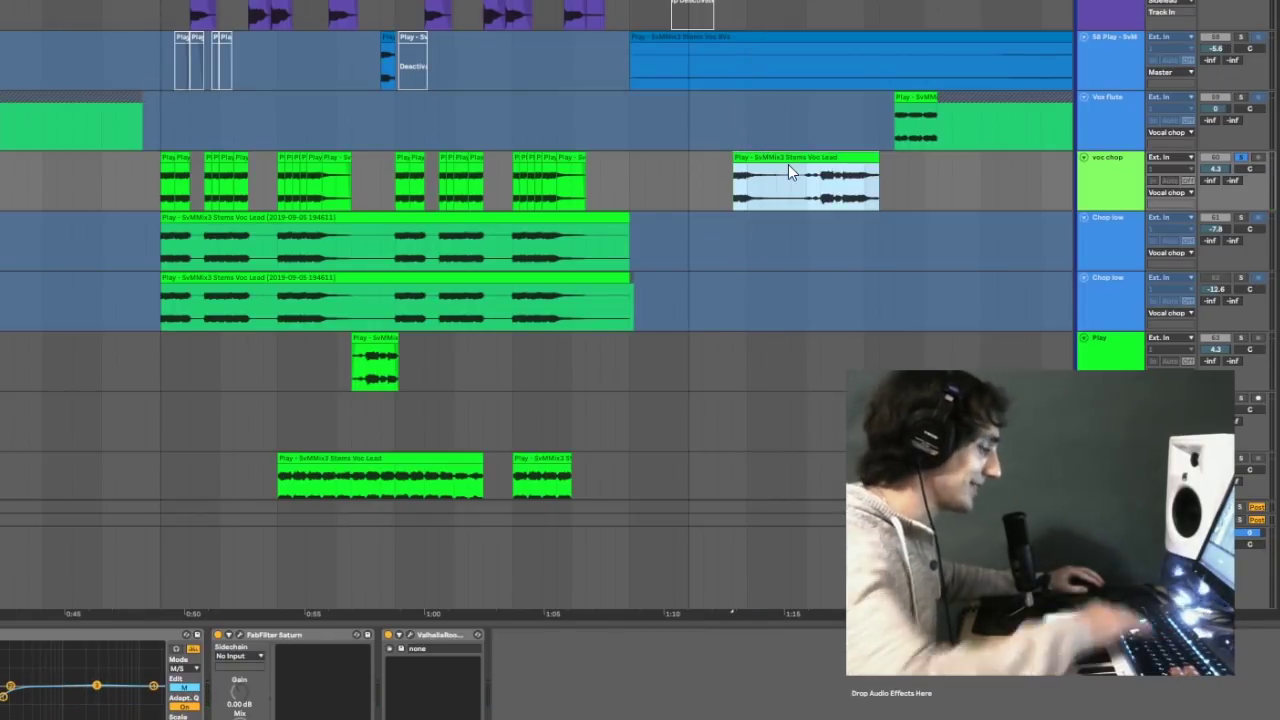
- Show the voc chop track's devices and inspect the Chop low clip beneath it in the second drop
click(1146, 318)
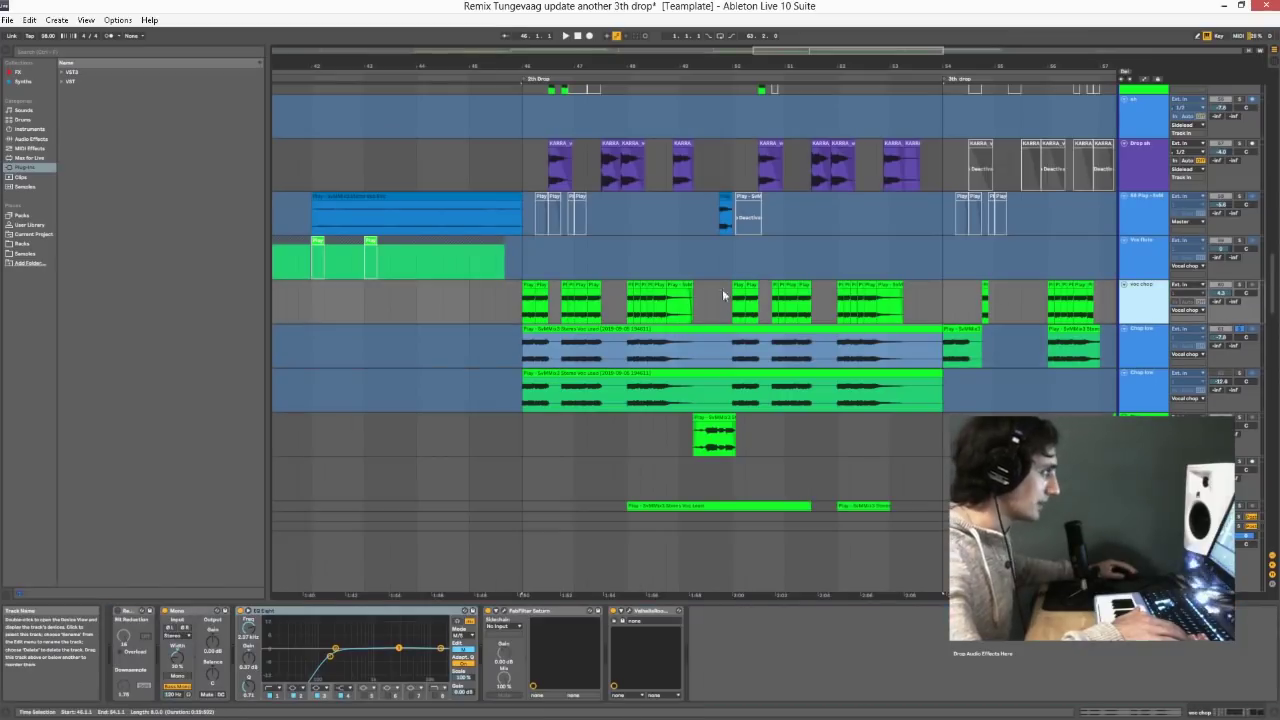
click(650, 342)
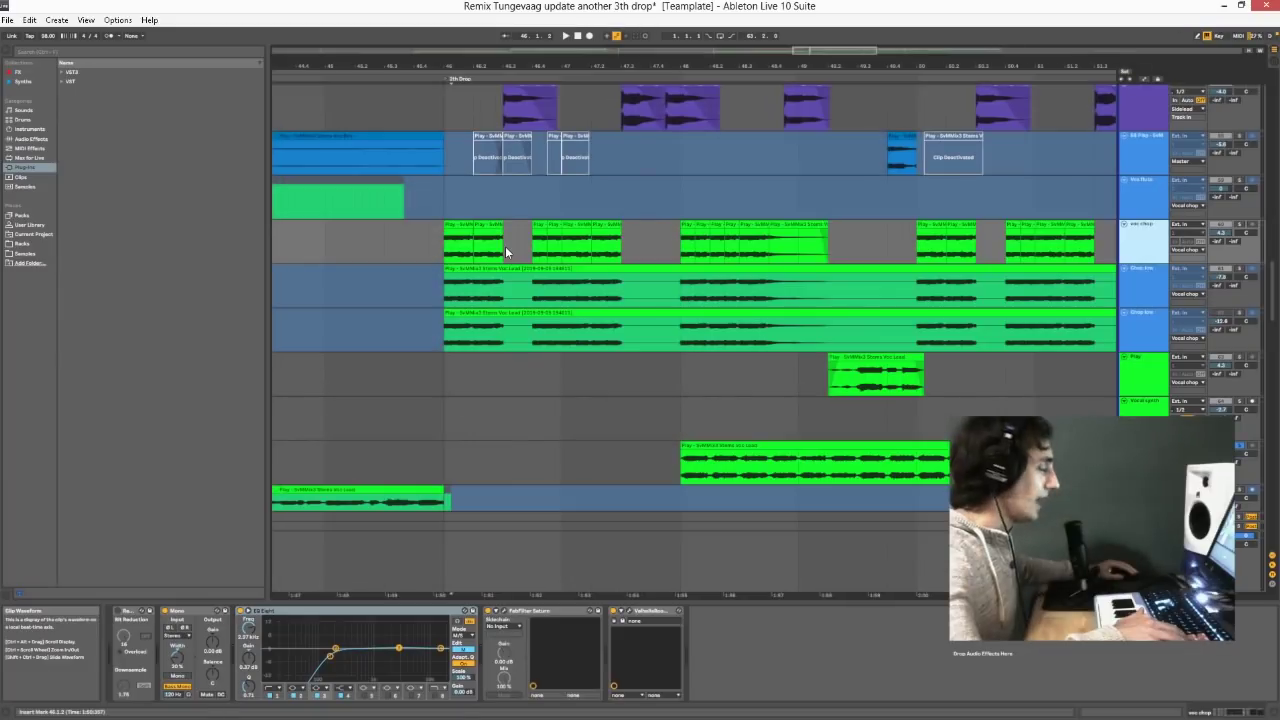
- Mark the silent gaps between the chop groups across the voc chop track and the two chop low tracks
drag(505, 228, 532, 333)
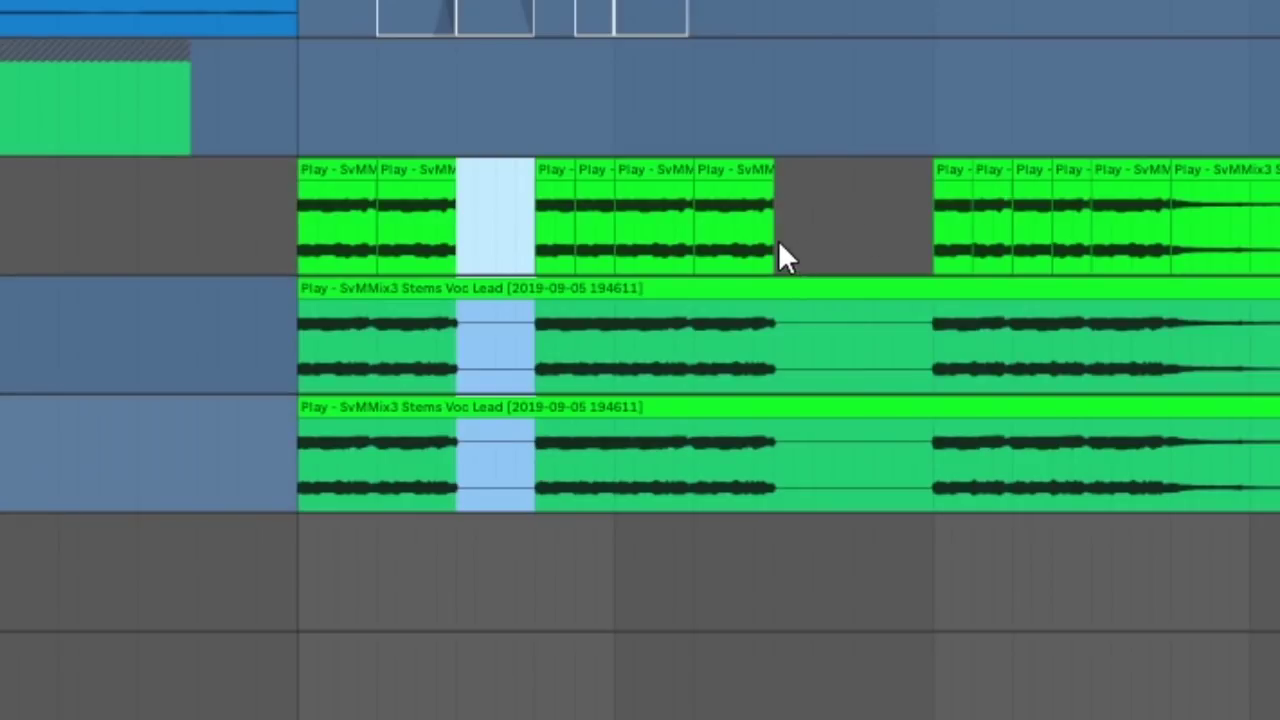
key(Delete)
drag(778, 240, 933, 477)
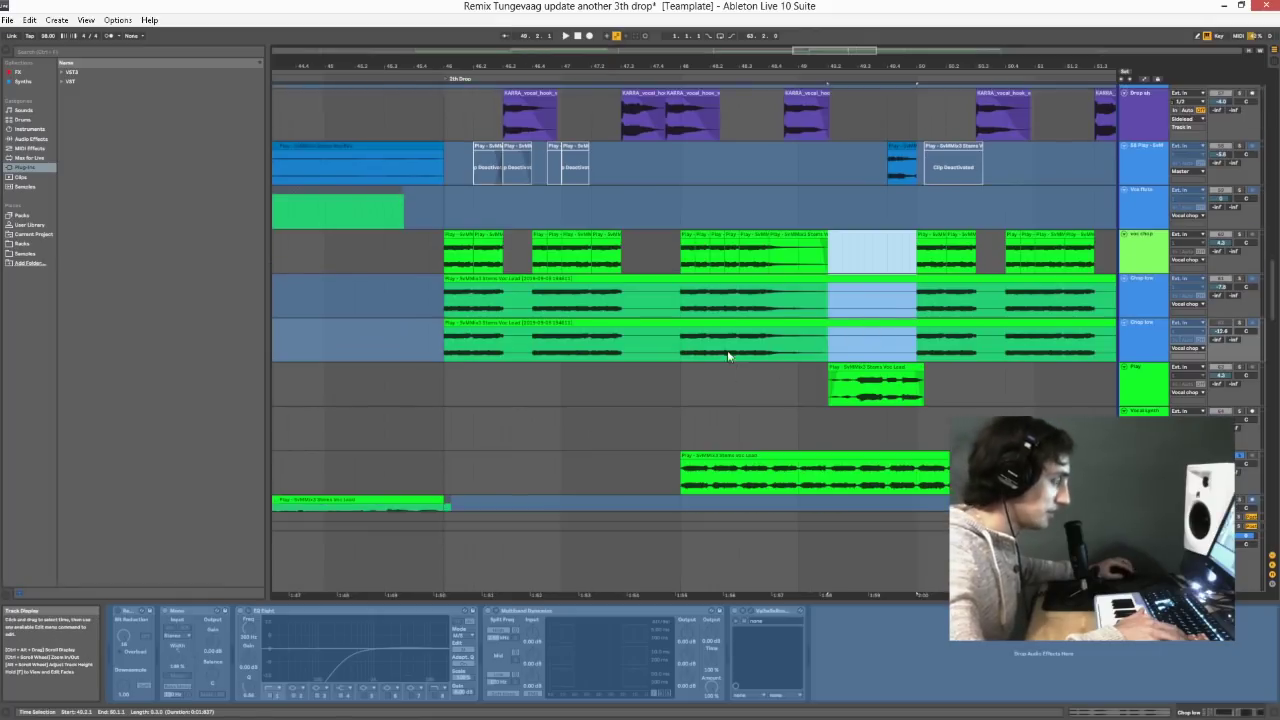
- Solo the Drop ah vocal hooks and the vocal clip on the Play track that fill the gaps between the chops
scroll(727, 350, up, 3)
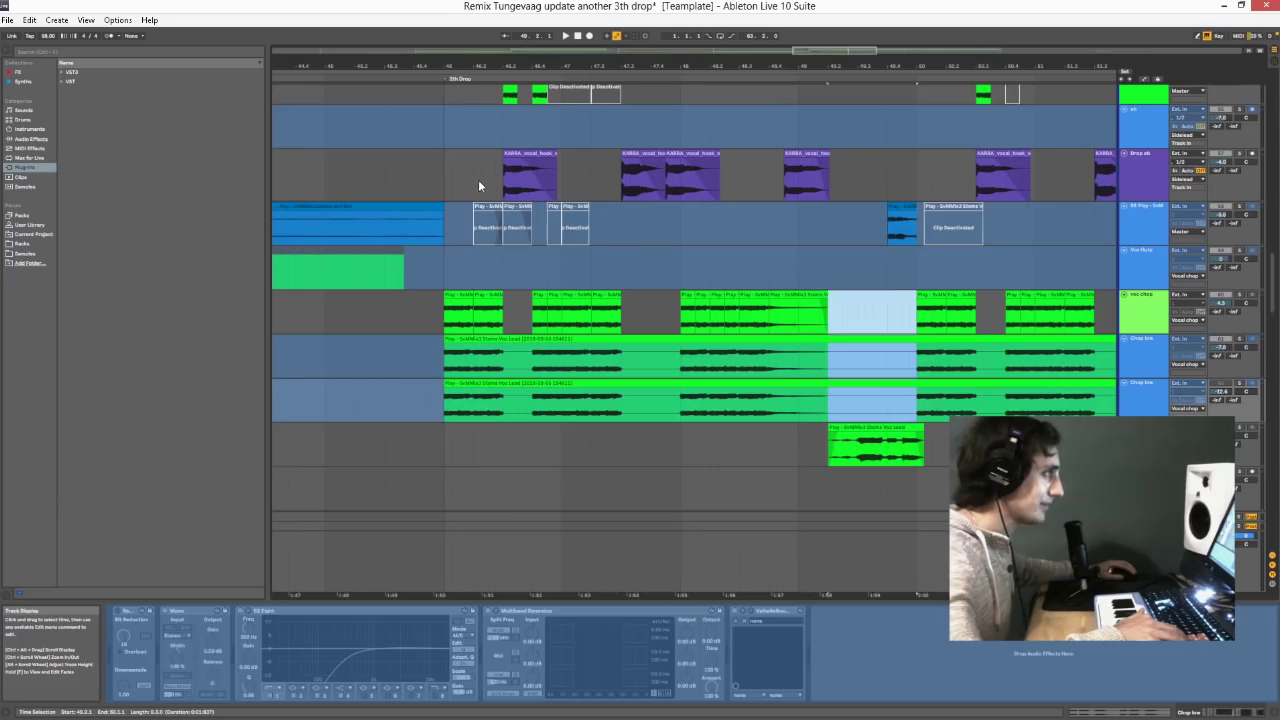
click(392, 409)
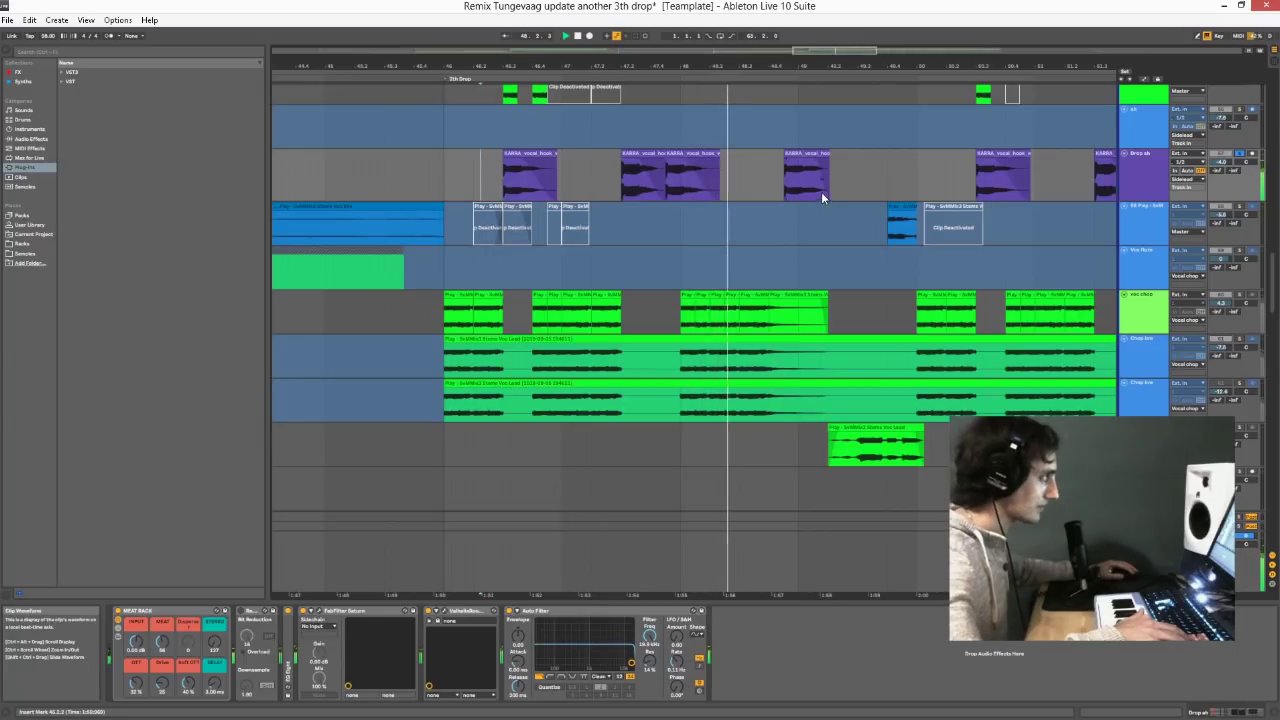
drag(830, 295, 910, 394)
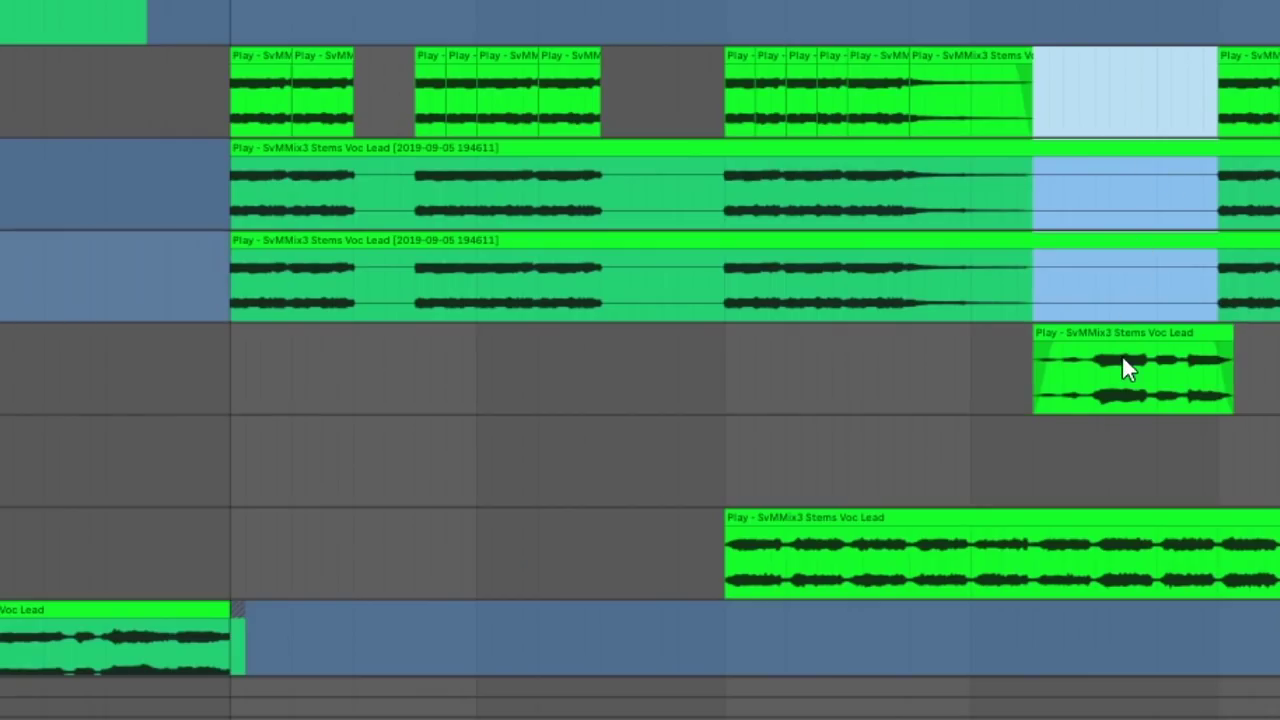
click(1062, 360)
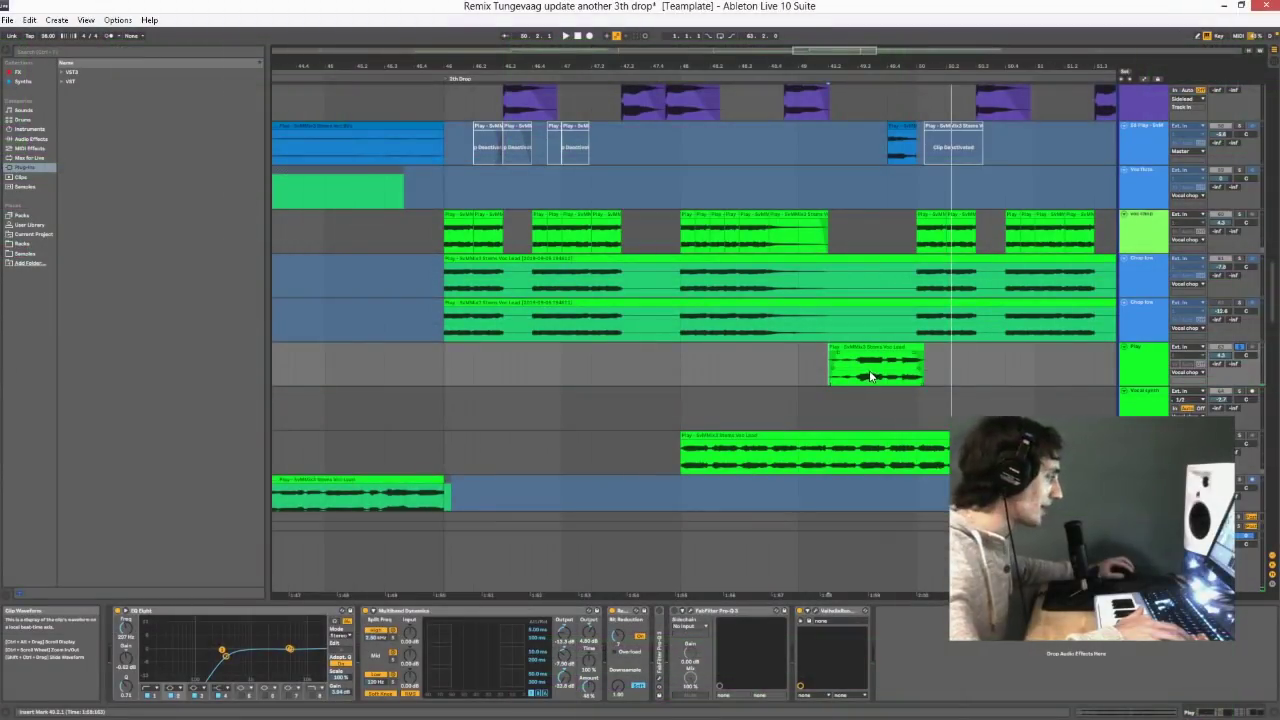
scroll(934, 370, up, 2)
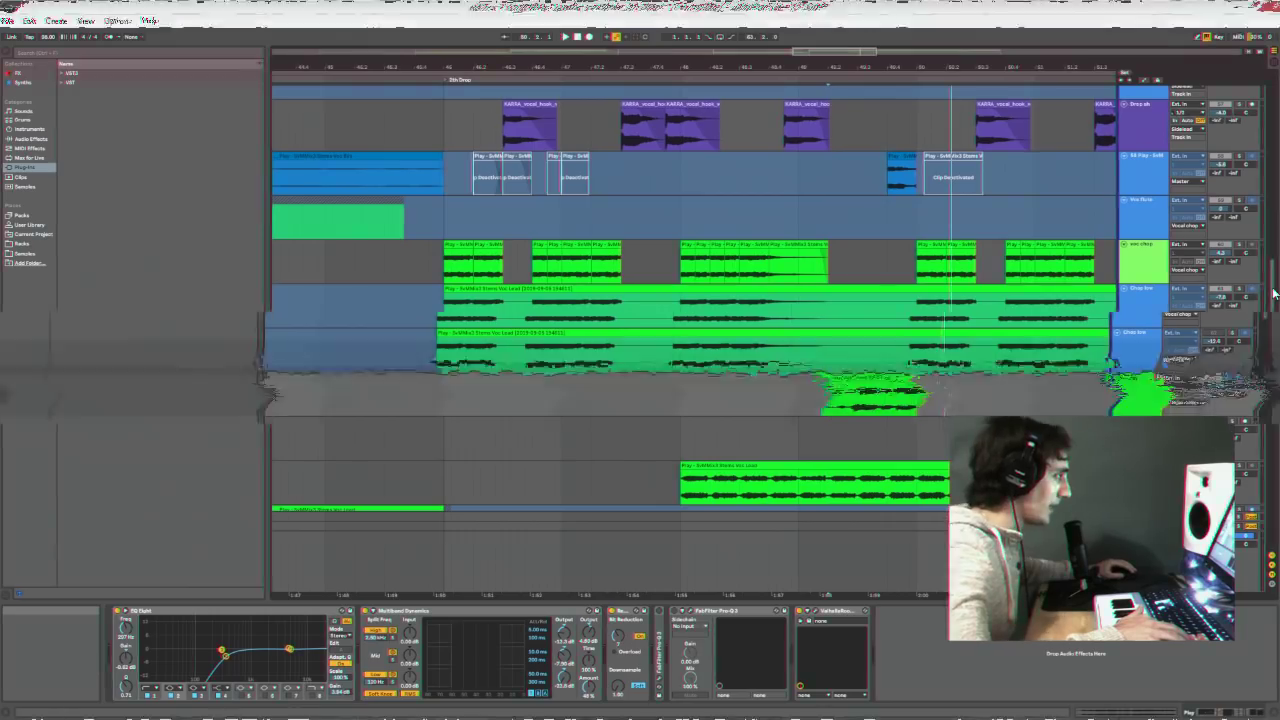
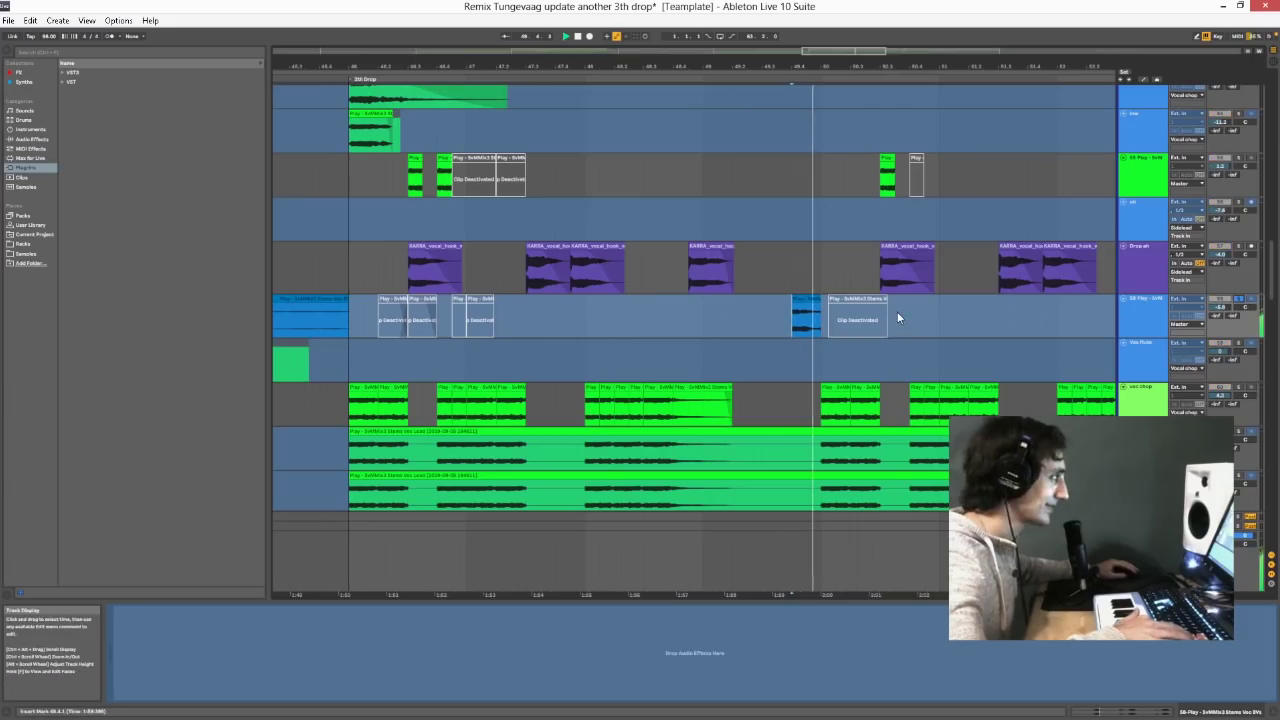
- Solo and play the short green vocal chops on the track above the Drop ah hooks in the drop
scroll(797, 418, up, 2)
scroll(797, 408, up, 1)
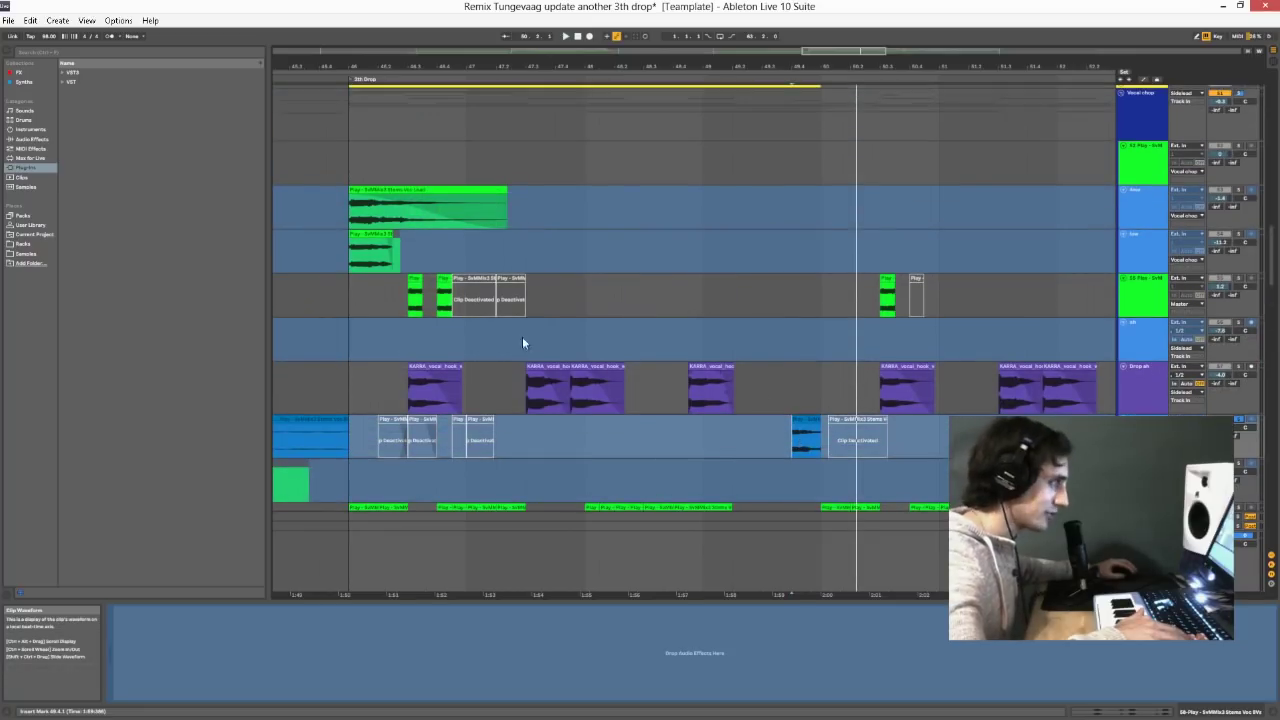
click(660, 312)
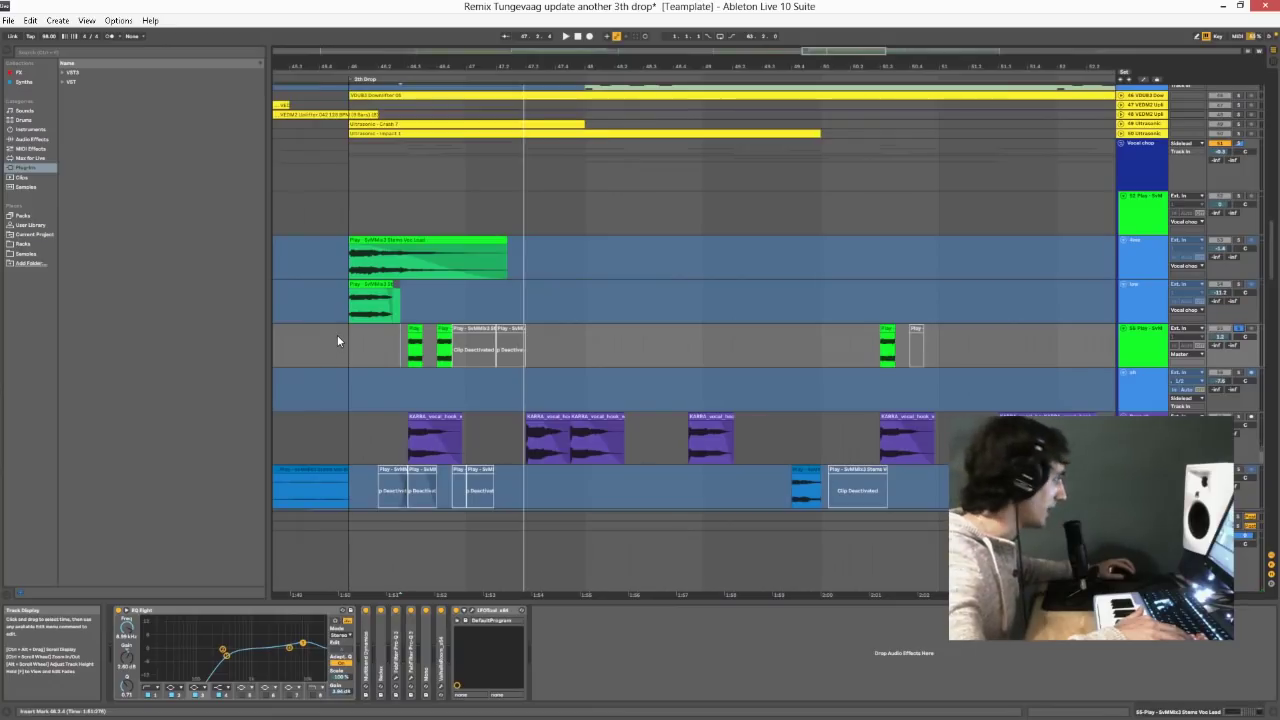
scroll(339, 331, up, 5)
scroll(388, 310, down, 5)
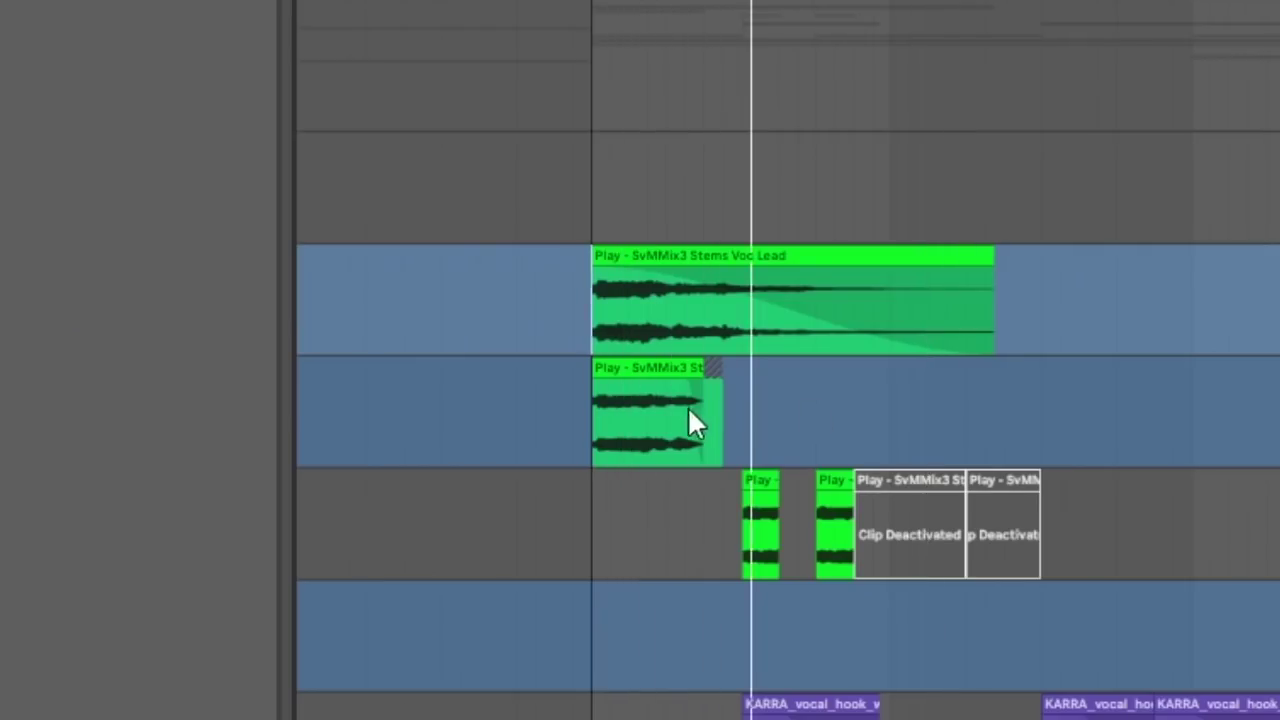
- Show the faded vocal lead clips at the drop's start and examine the ValhallaRoom reverb following an OTT device
click(634, 376)
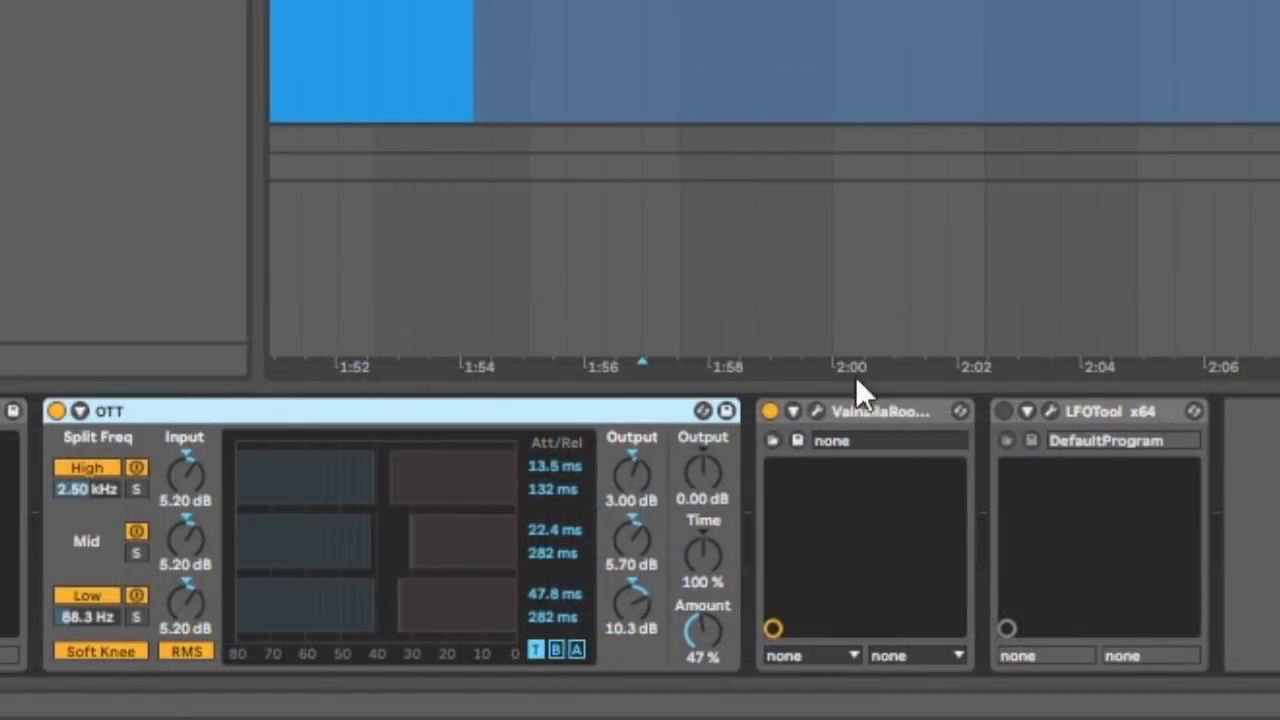
click(905, 412)
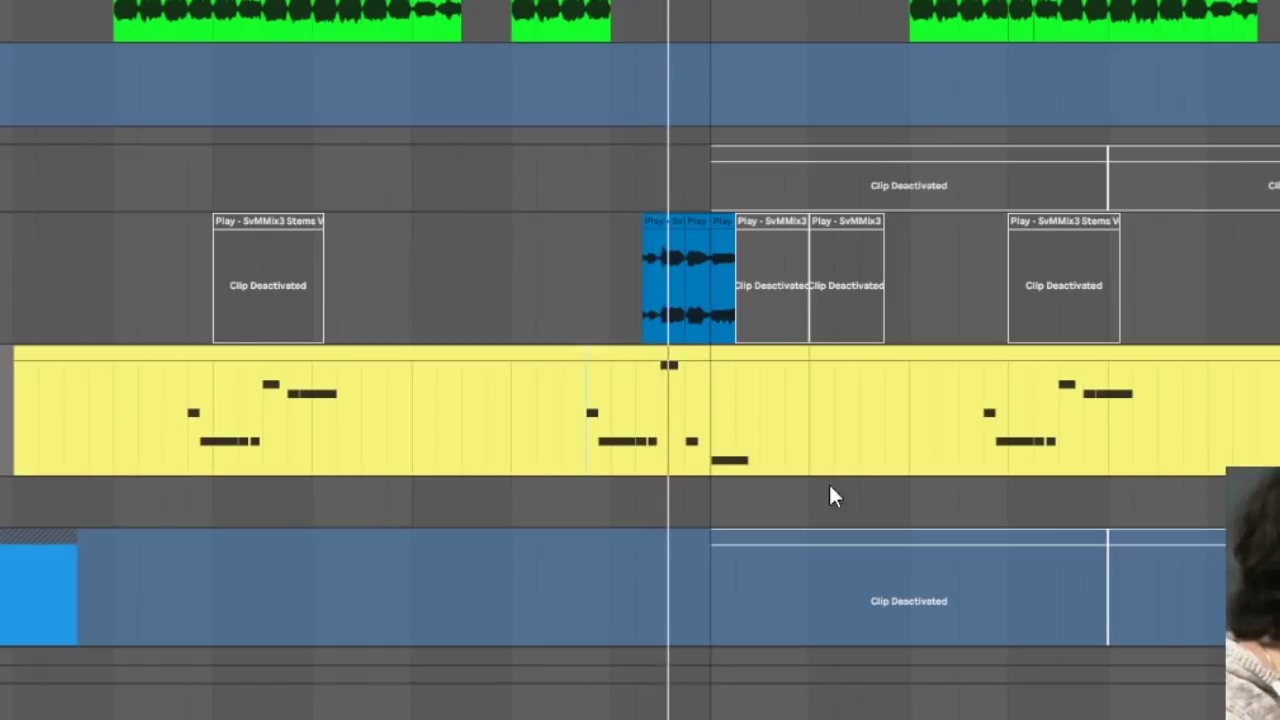
- Play the voc chop track from the start of the third chop group in the drop
scroll(760, 472, up, 3)
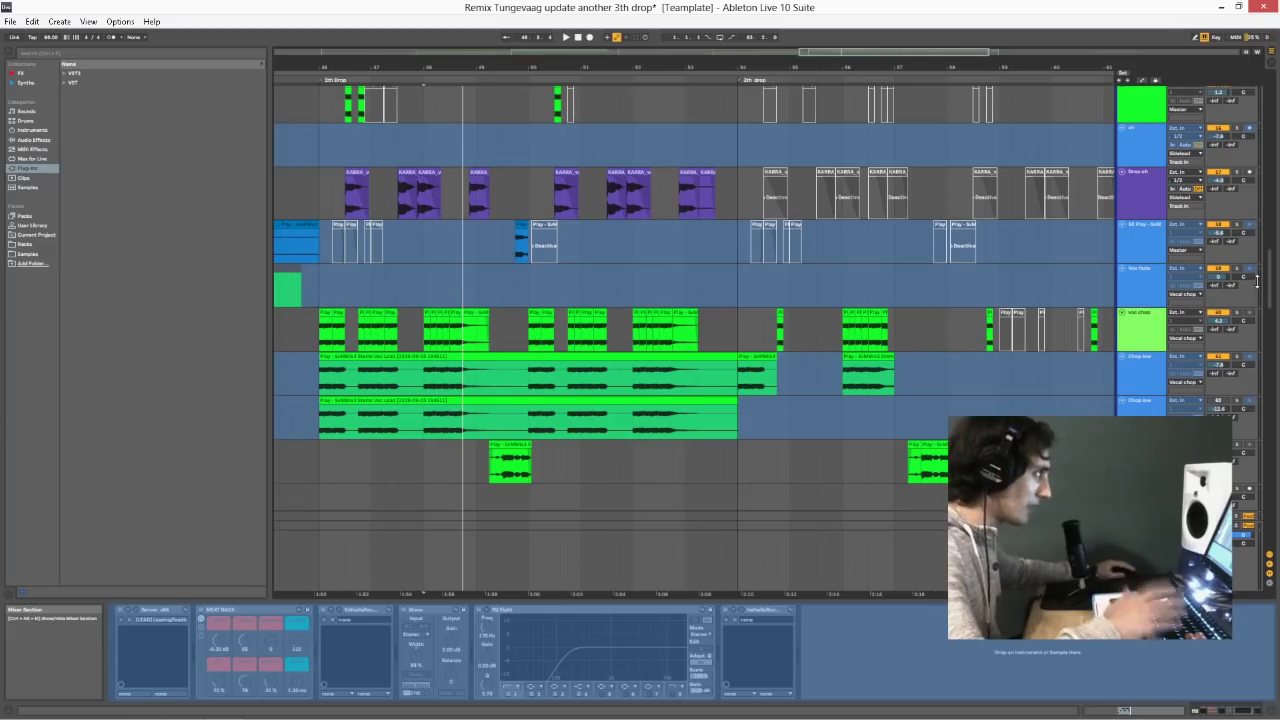
scroll(1256, 287, up, 2)
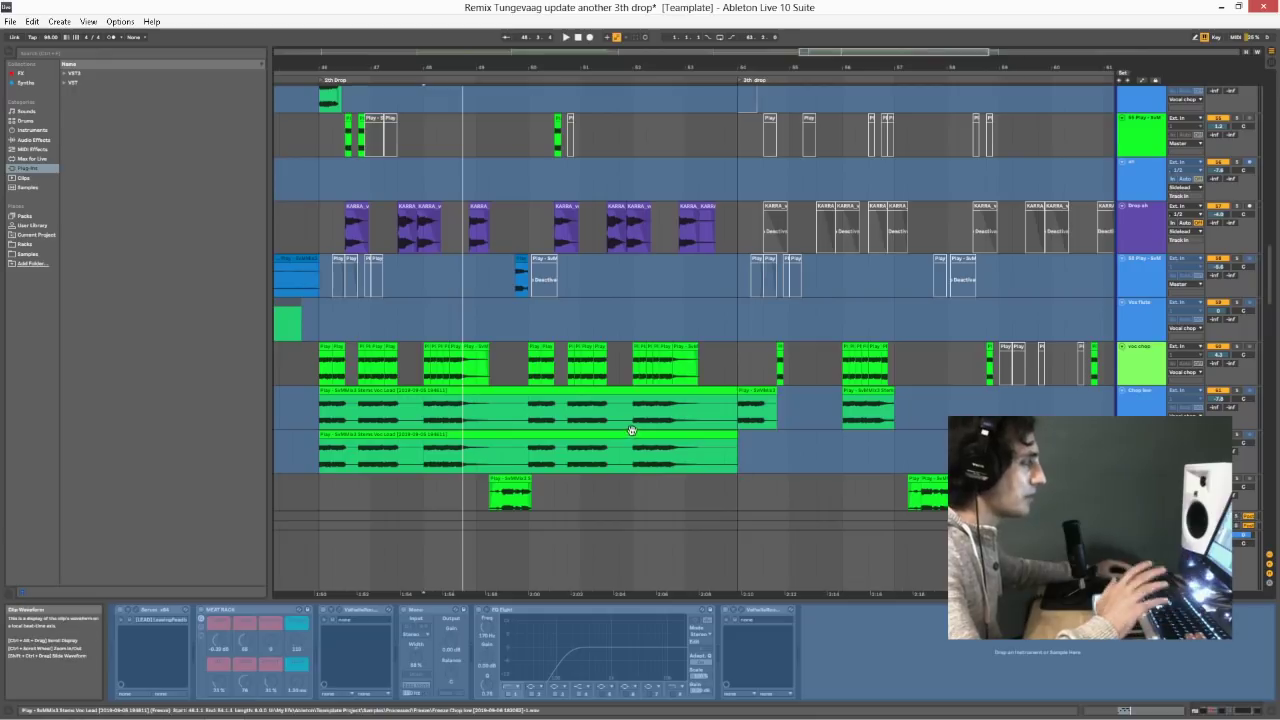
scroll(640, 425, up, 1)
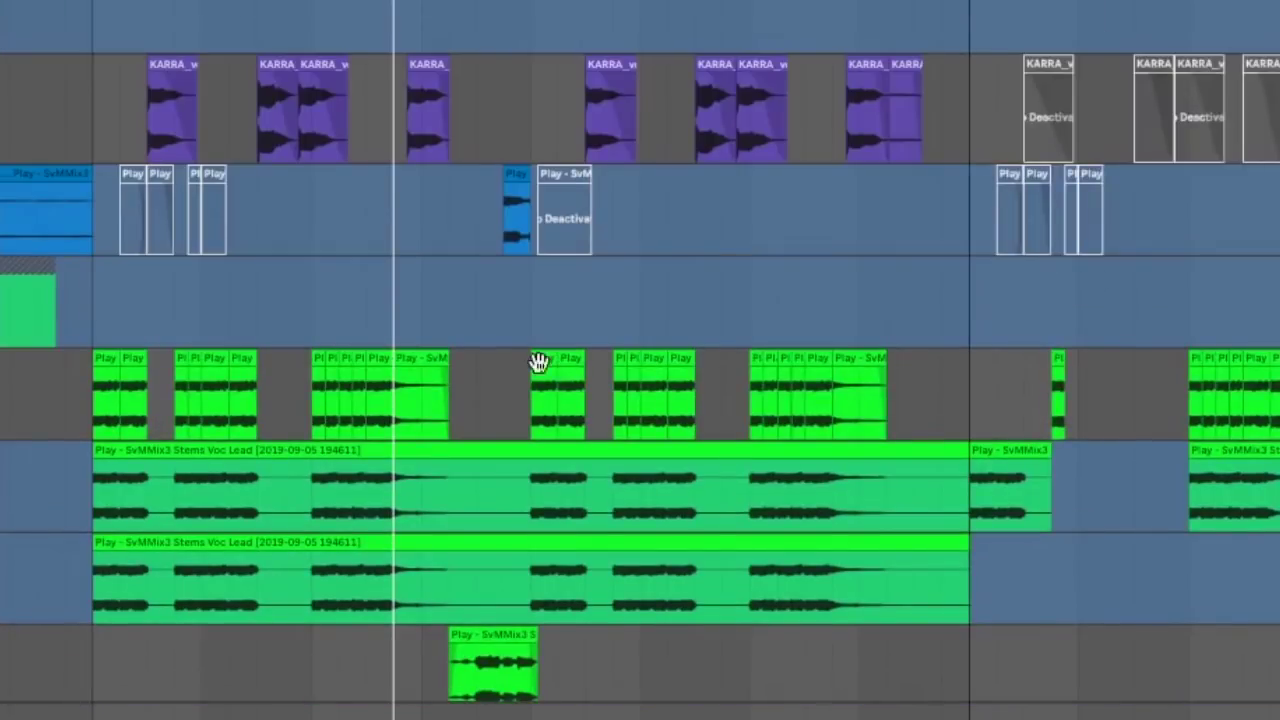
click(311, 406)
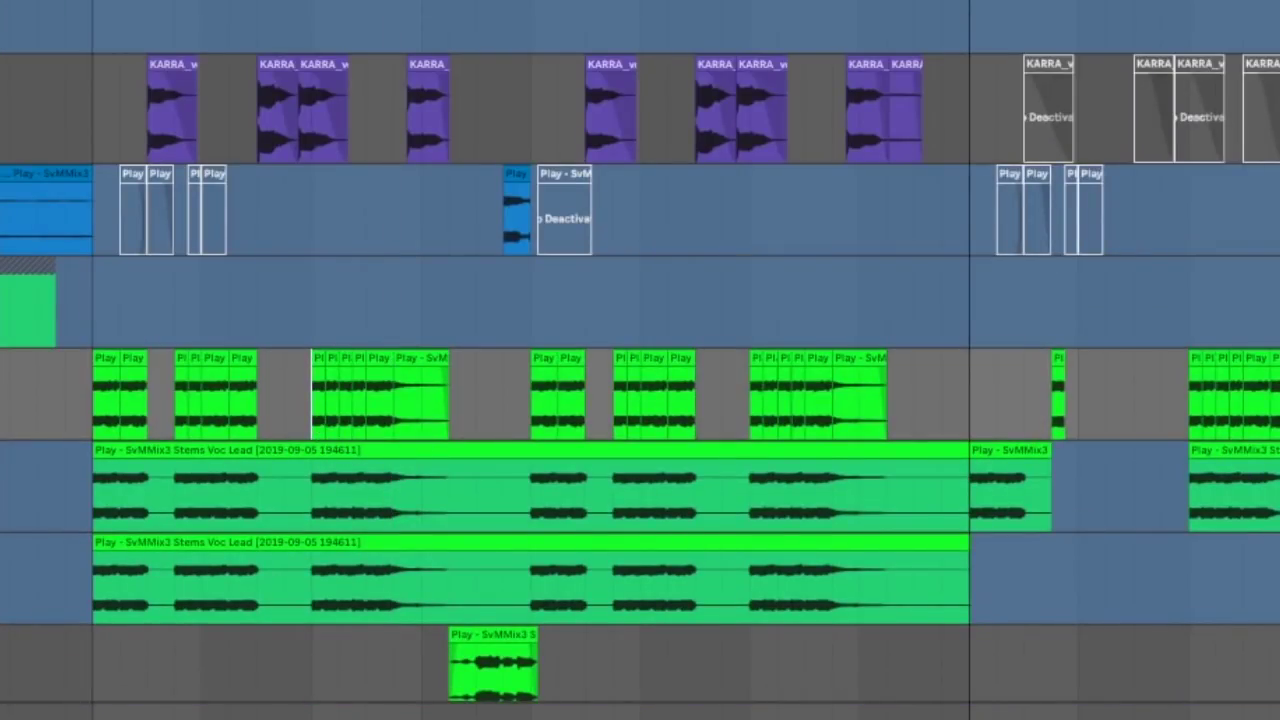
key(space)
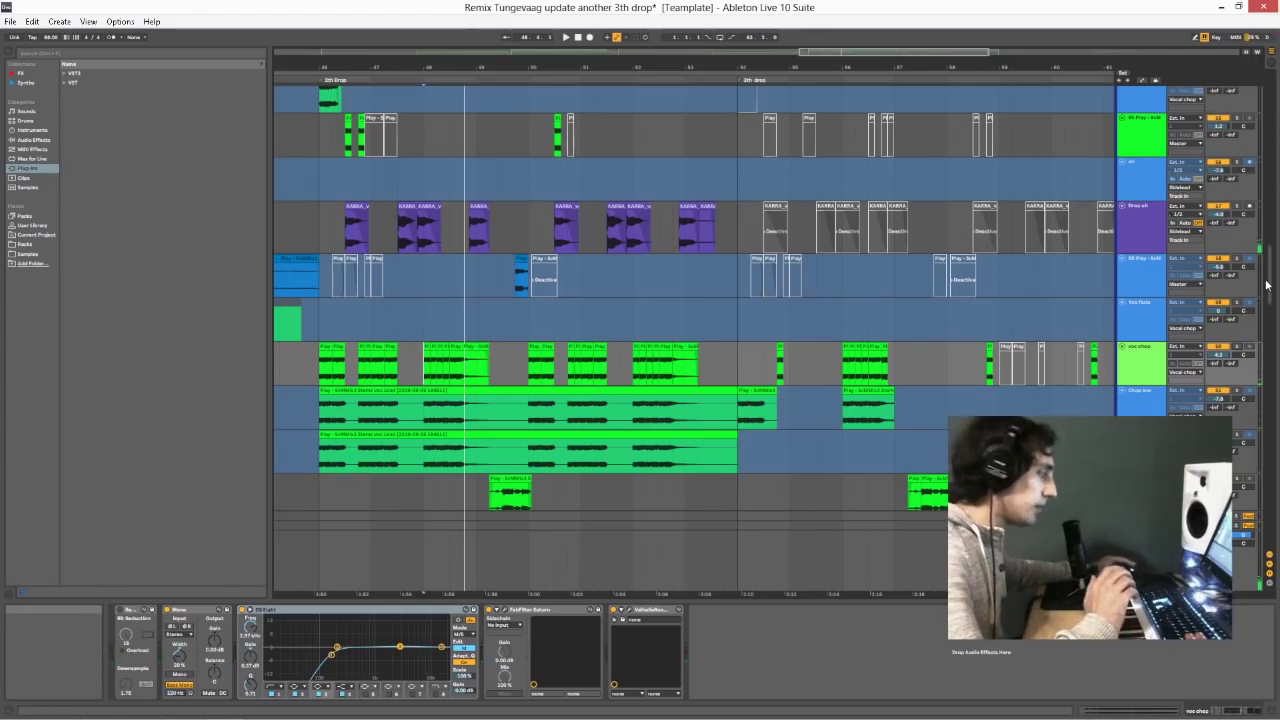
- Show the paired KARRA vocal hooks on the Drop ah track and play the two lead layers of the first drop in turn
drag(1266, 285, 1274, 230)
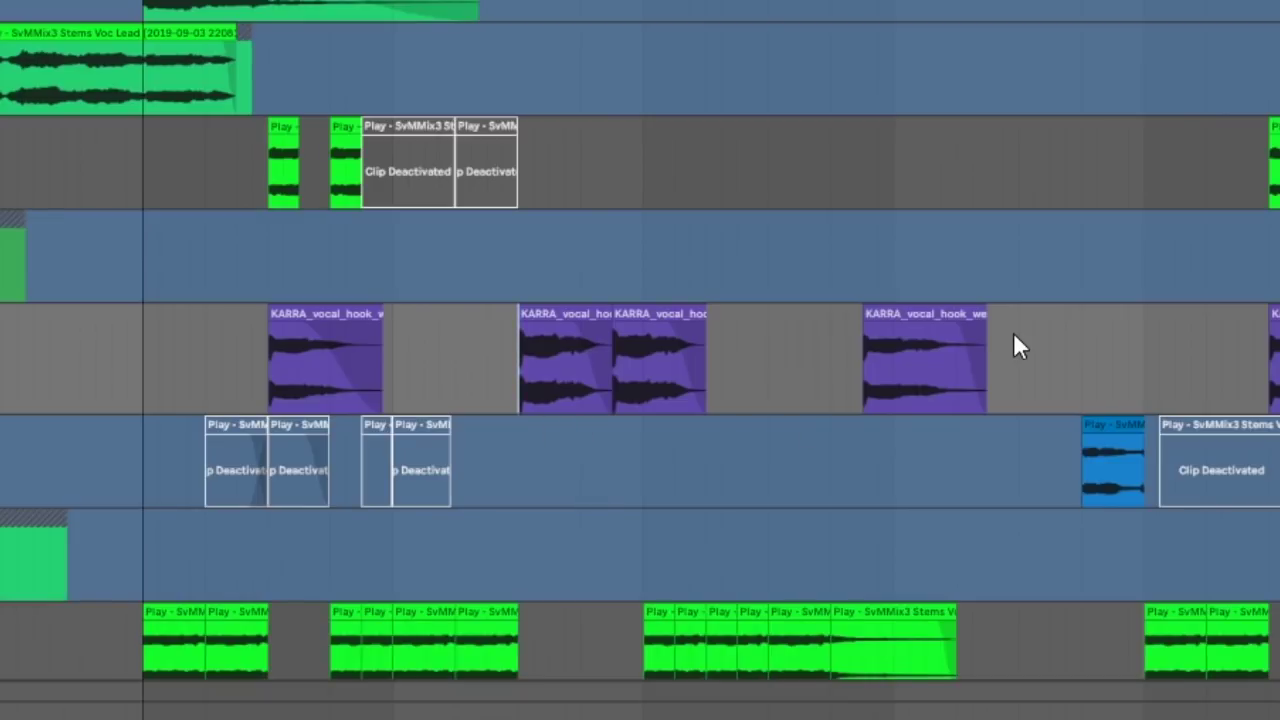
click(618, 372)
key(space)
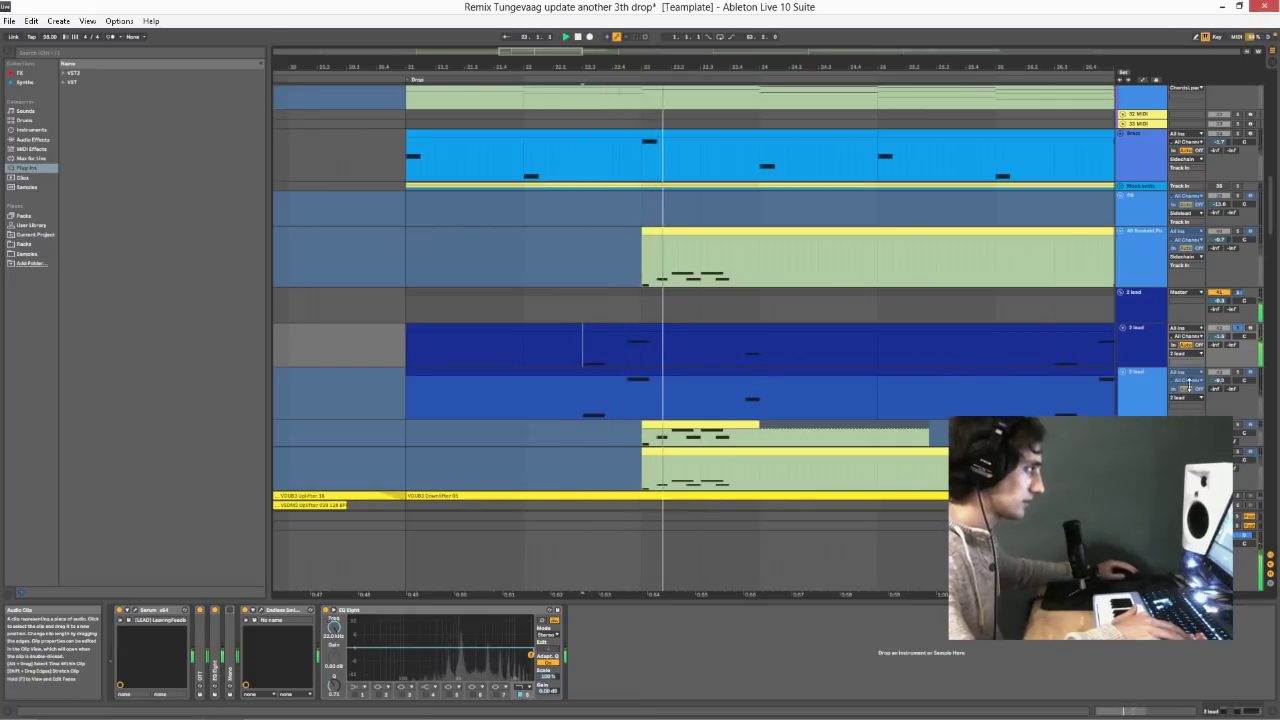
key(Down)
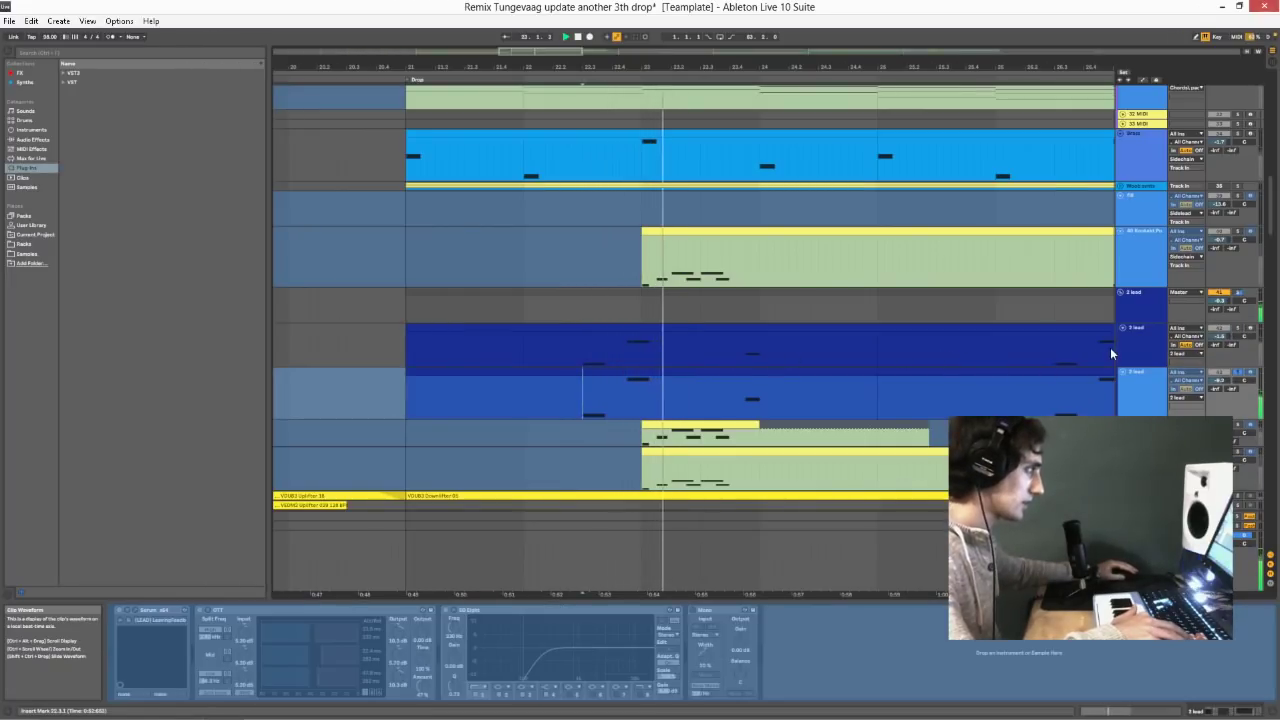